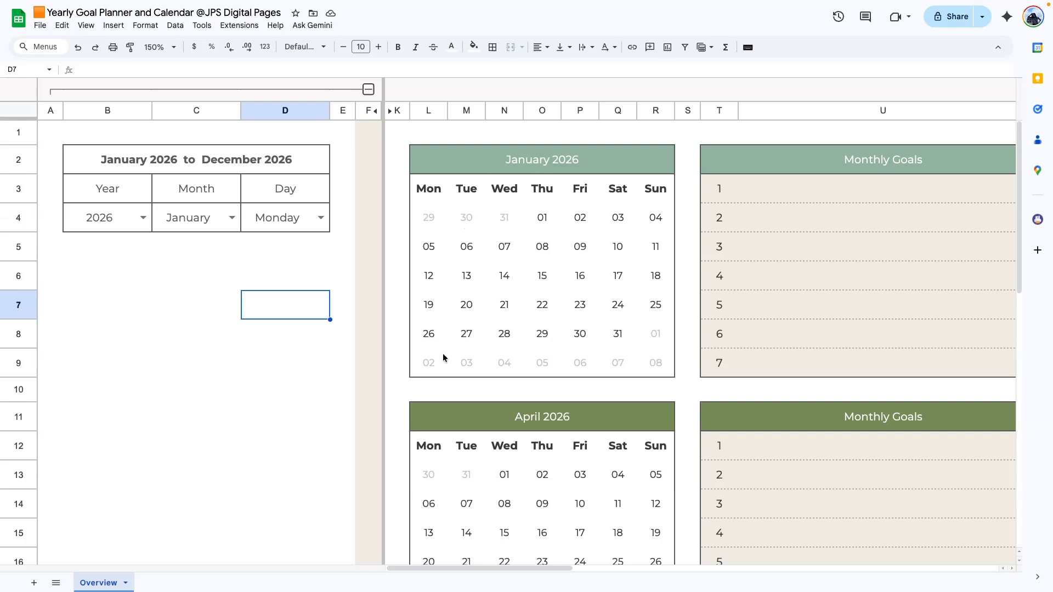
- Set the planner's start month to February and then to August to try out the dynamic calendar
click(189, 220)
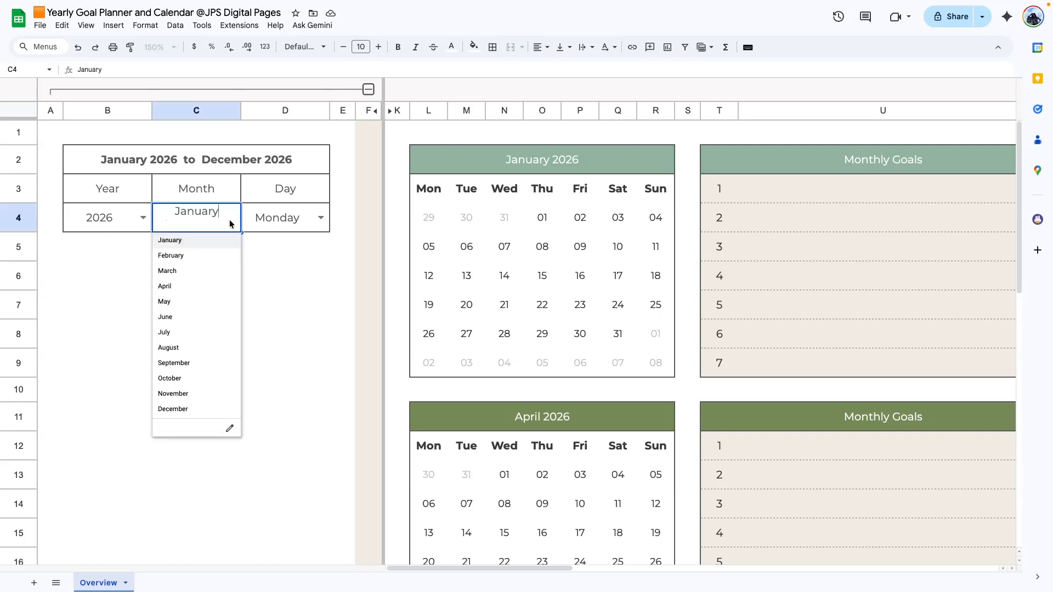
click(195, 256)
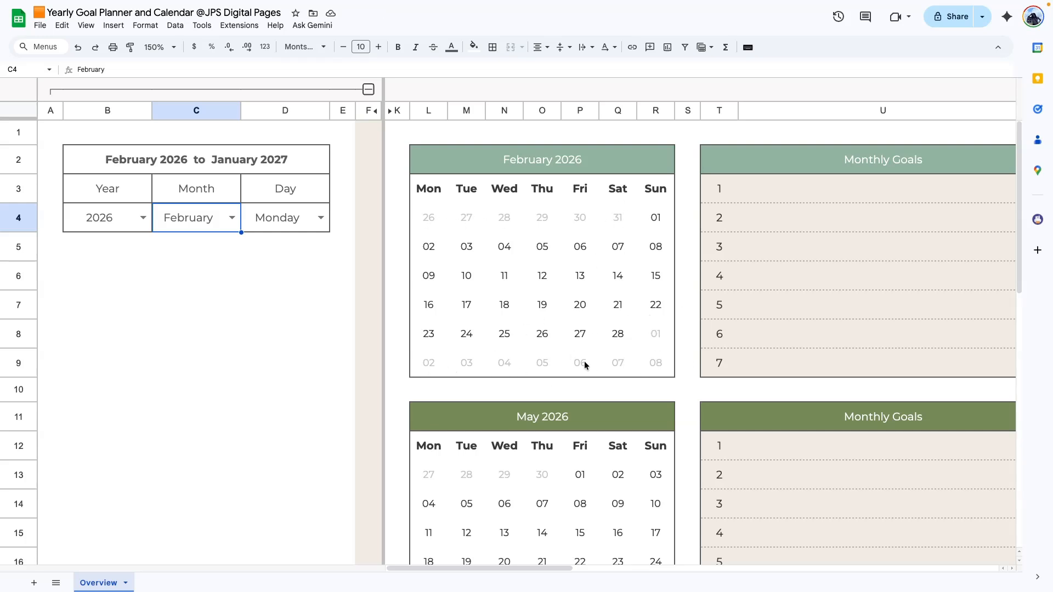
click(232, 218)
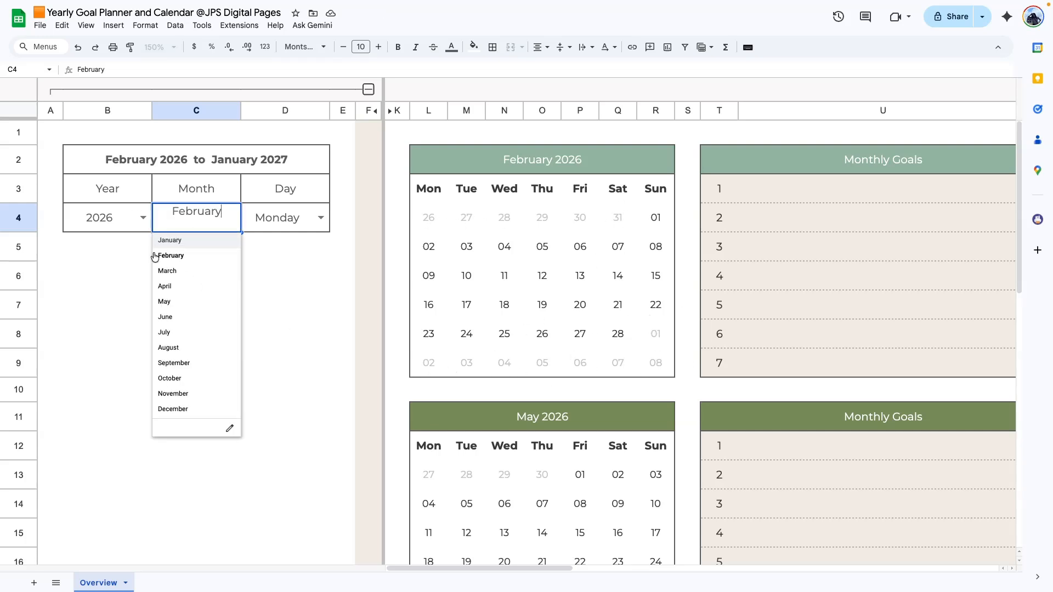
click(183, 348)
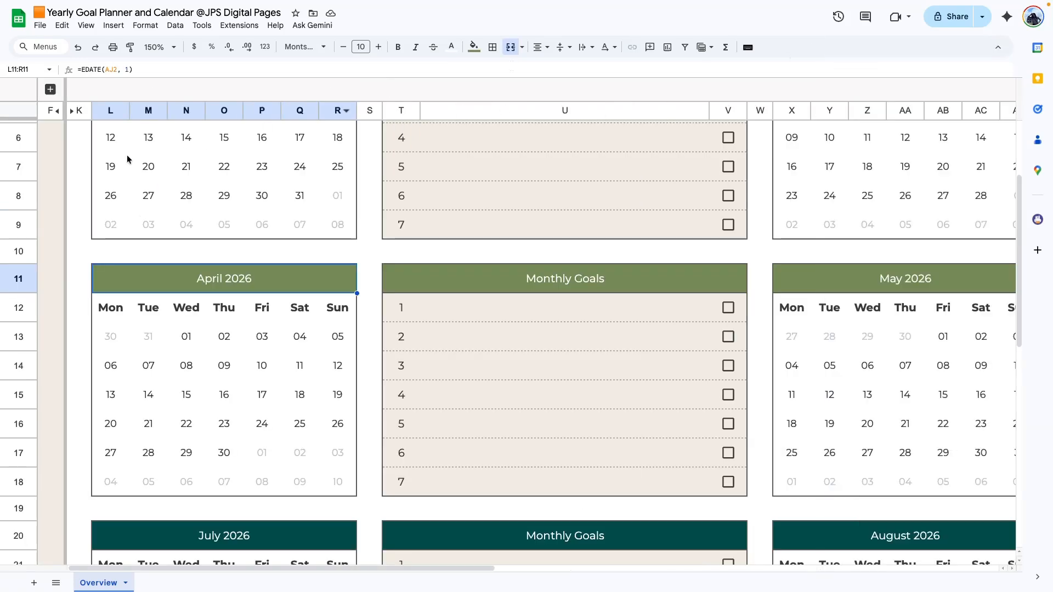
- Format every cell of the blank Sheet2 in the Montserrat font with centered alignment
click(22, 109)
click(473, 47)
click(511, 214)
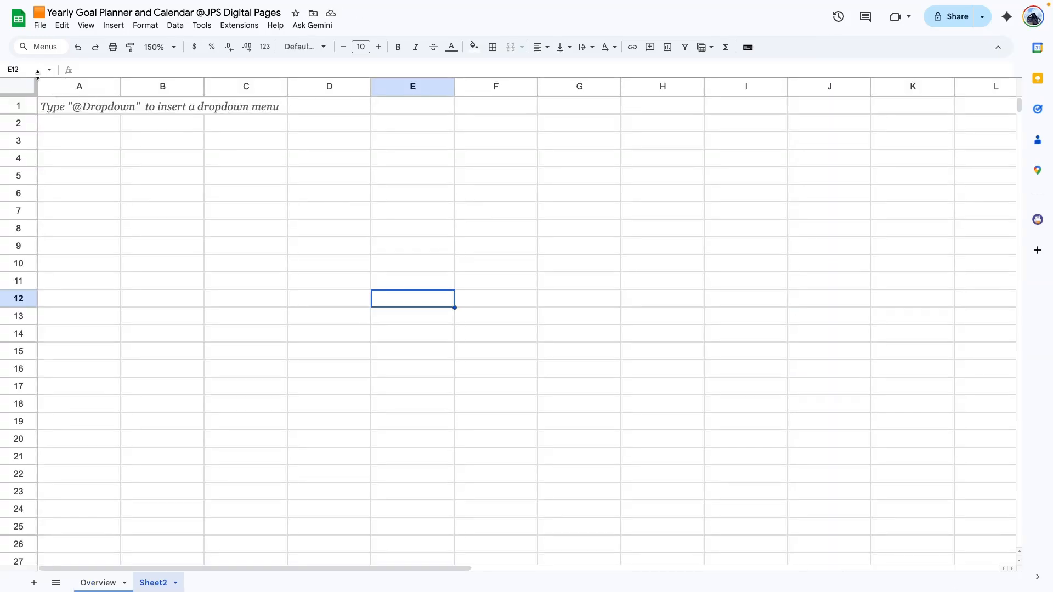
click(30, 92)
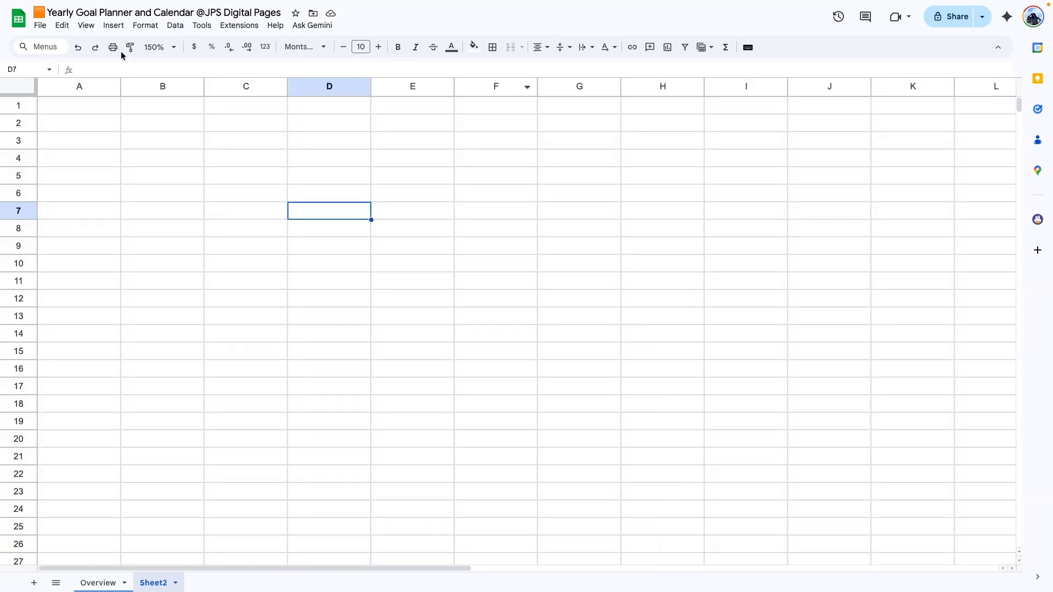
- Narrow columns B to H and increase the height of rows 2 to 8 to form a grid of square cells
drag(150, 86, 630, 87)
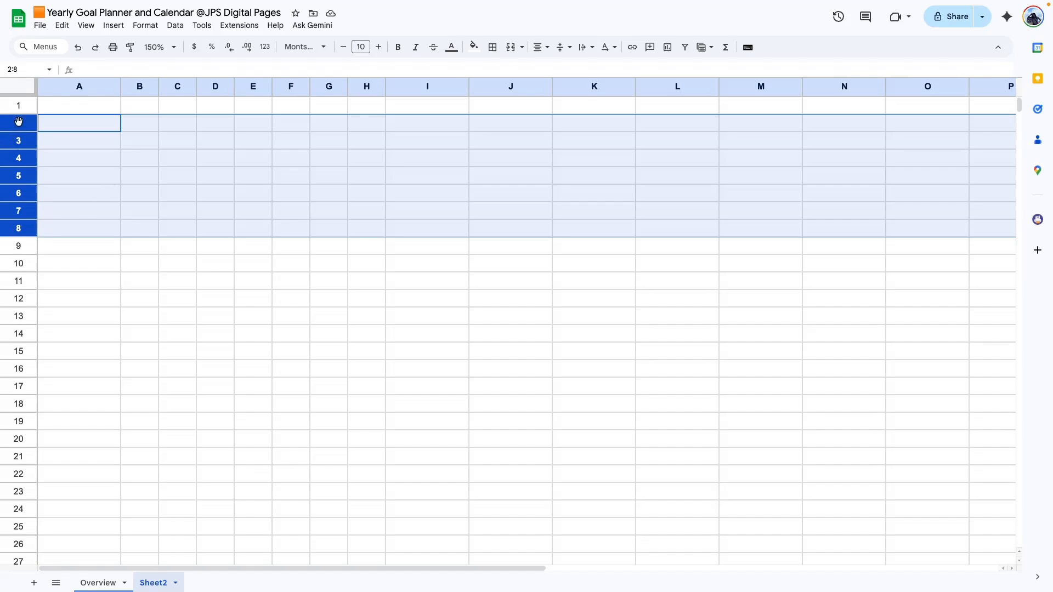
right_click(18, 122)
click(60, 300)
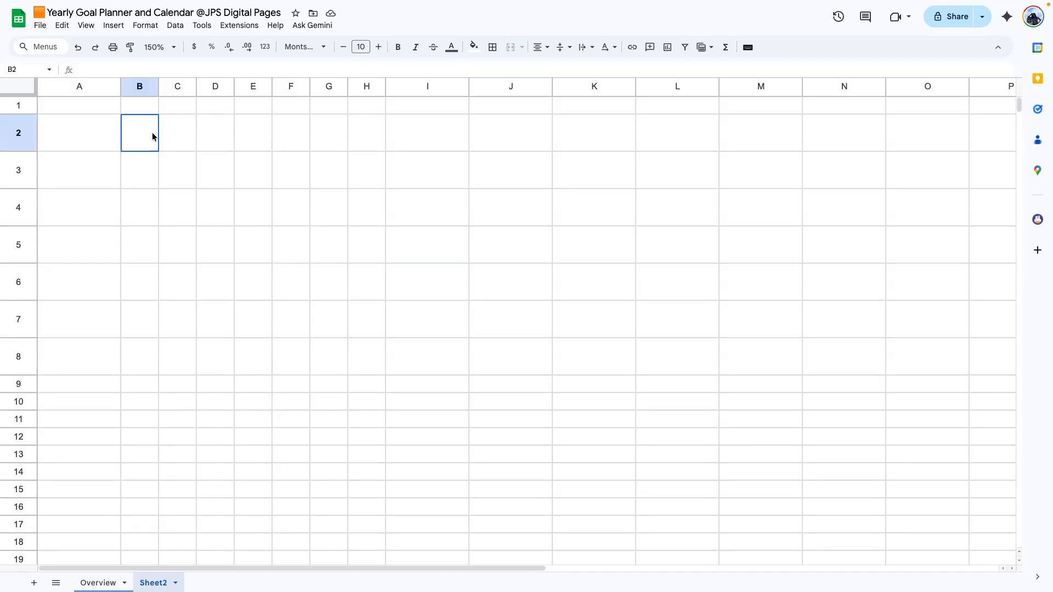
- Apply dark gray borders to all cells of the range B2:H8
drag(152, 132, 361, 353)
click(493, 47)
click(596, 72)
click(613, 91)
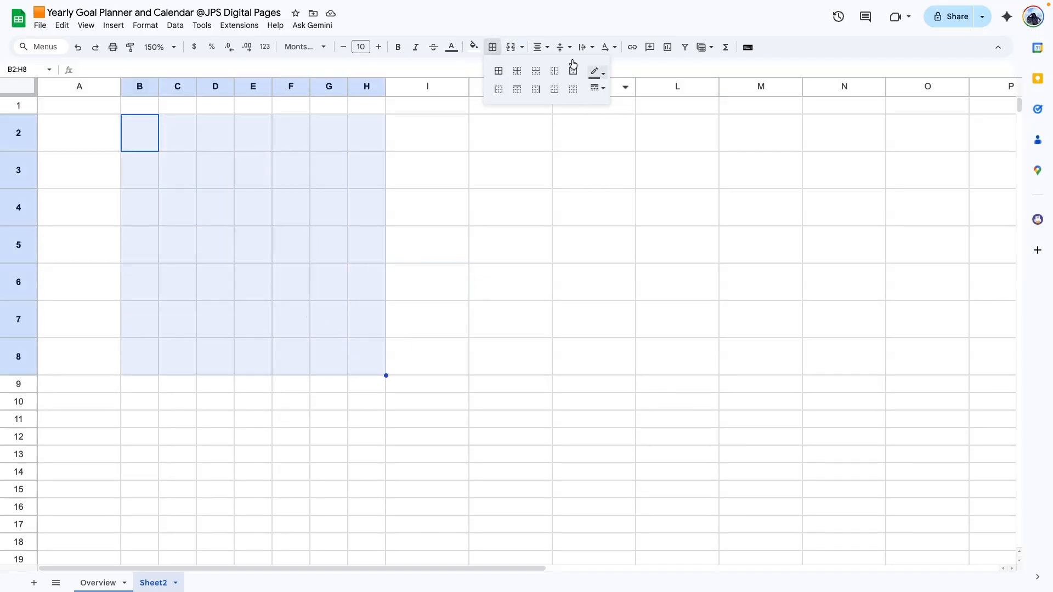
click(499, 71)
click(496, 270)
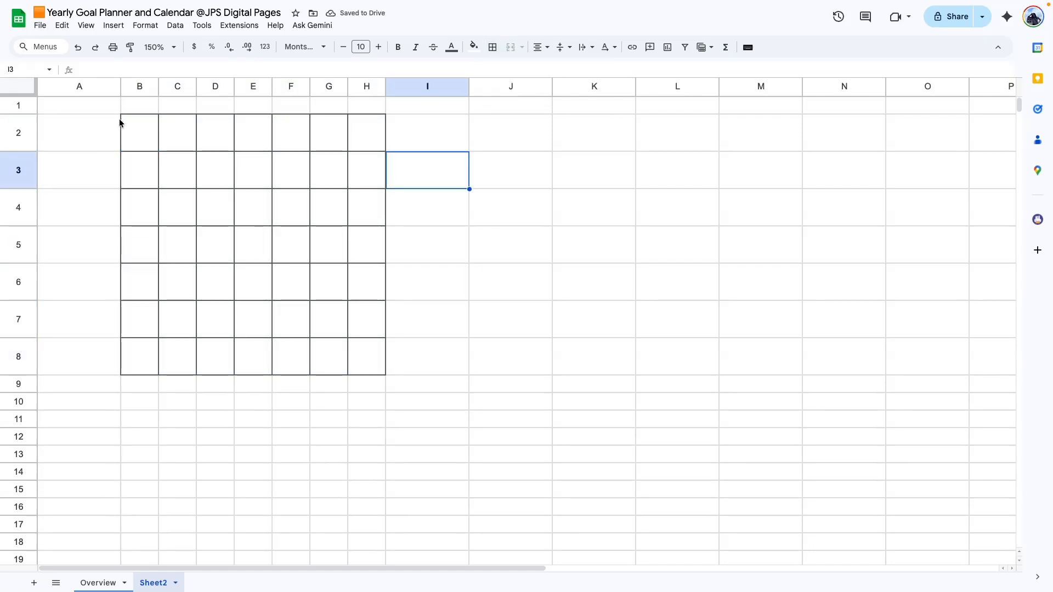
- Merge B2:H2 and add a data validation rule to it with the criterion "Is valid date"
drag(121, 123, 363, 134)
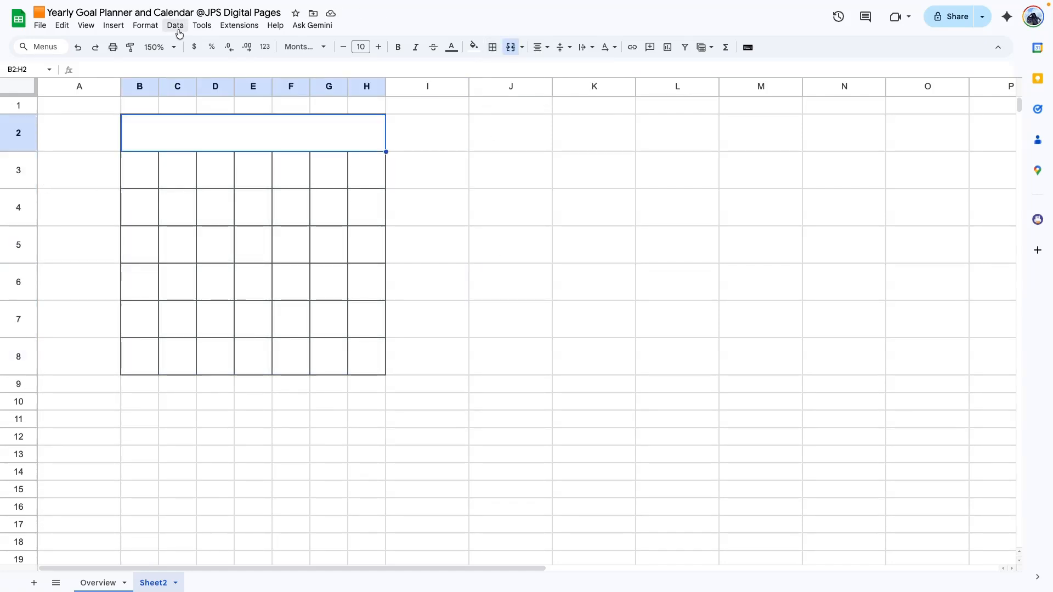
click(175, 27)
click(241, 290)
click(971, 86)
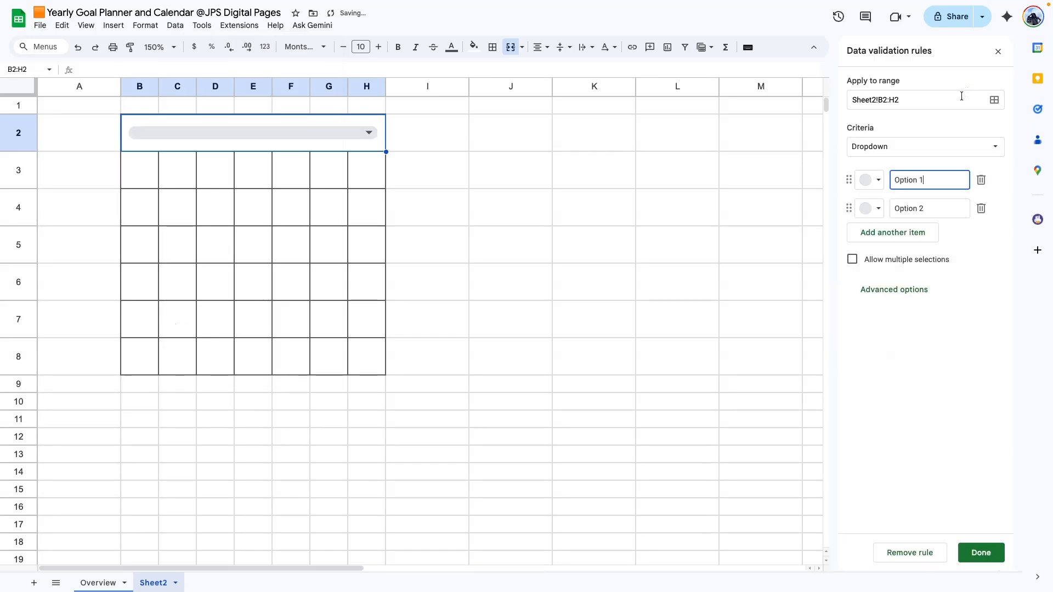
click(911, 147)
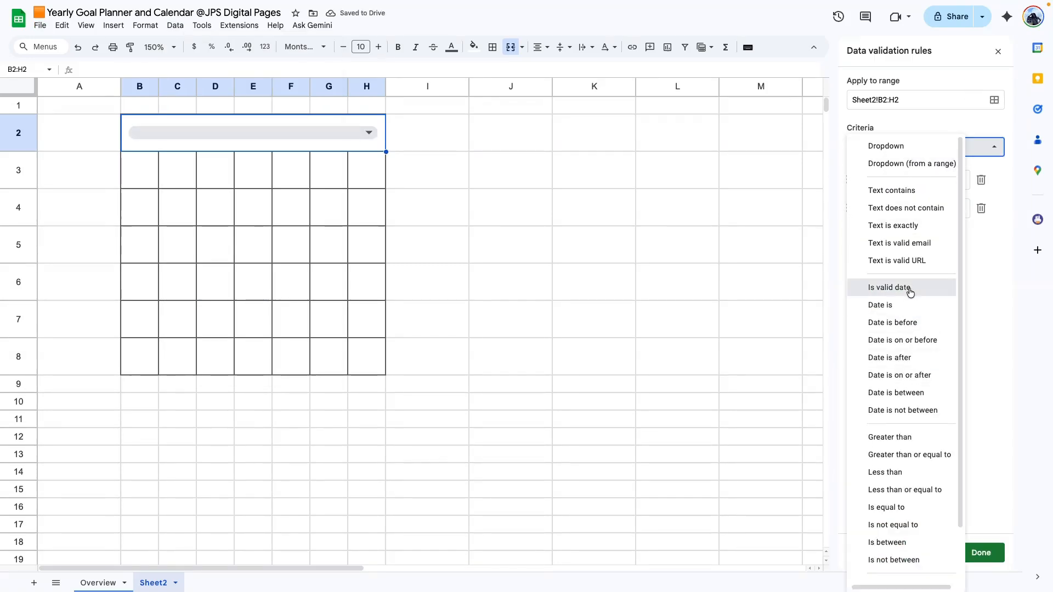
click(880, 288)
click(853, 269)
click(852, 205)
click(981, 553)
- Choose November 20, 2025 from the date picker of the merged header cell B2
double_click(254, 131)
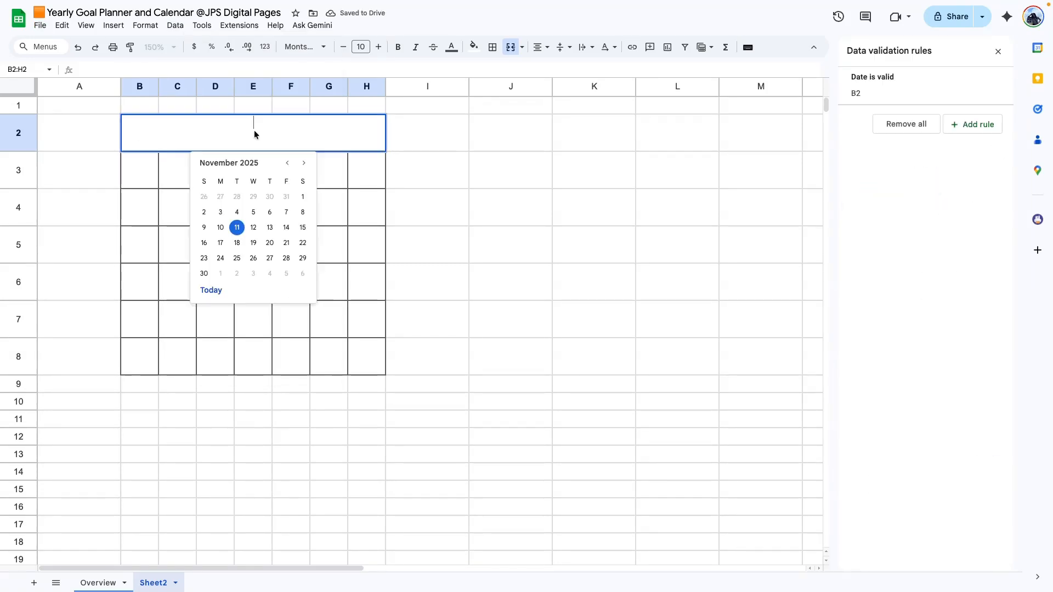
click(273, 248)
click(603, 255)
- Start a custom date format for the header cell from the "August 5, 1930" pattern and delete its day element
click(274, 133)
click(146, 26)
mouse_move(159, 71)
click(456, 270)
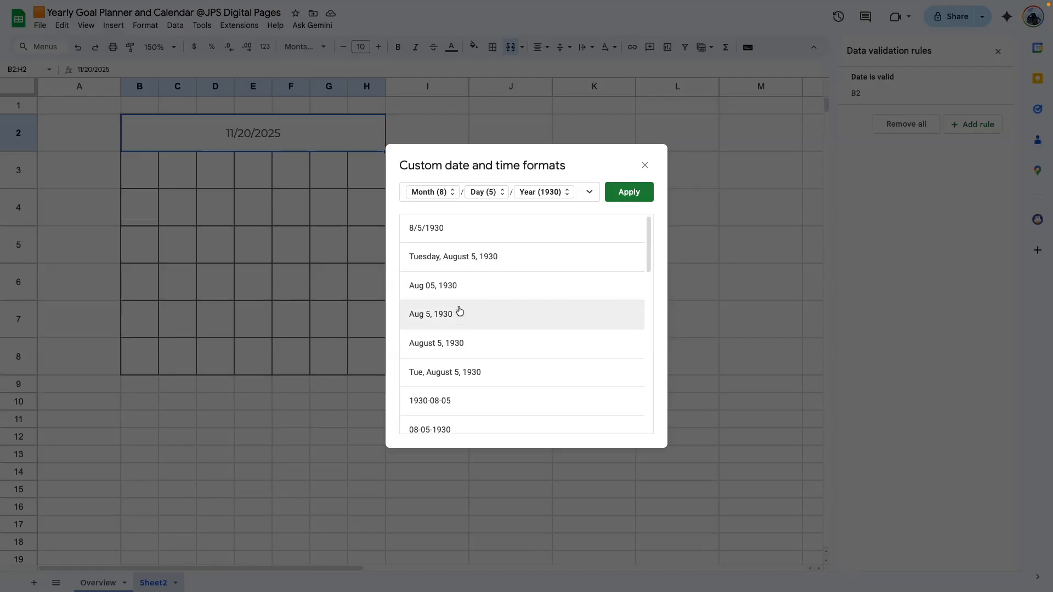
click(442, 343)
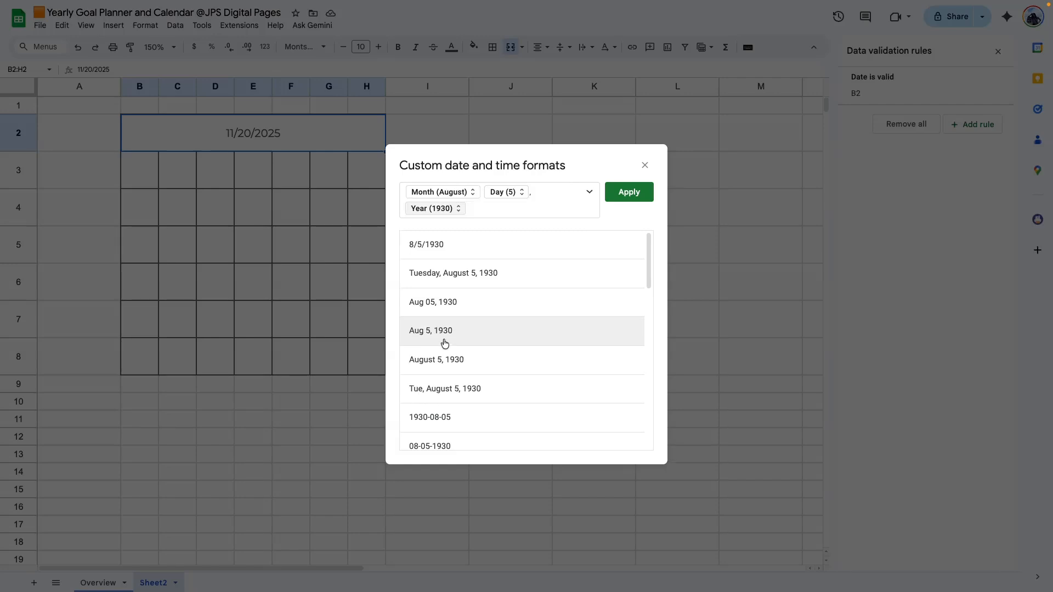
click(518, 192)
click(526, 275)
- Set the header's format to the full month name (August) followed by the four-digit year, and apply it
click(467, 192)
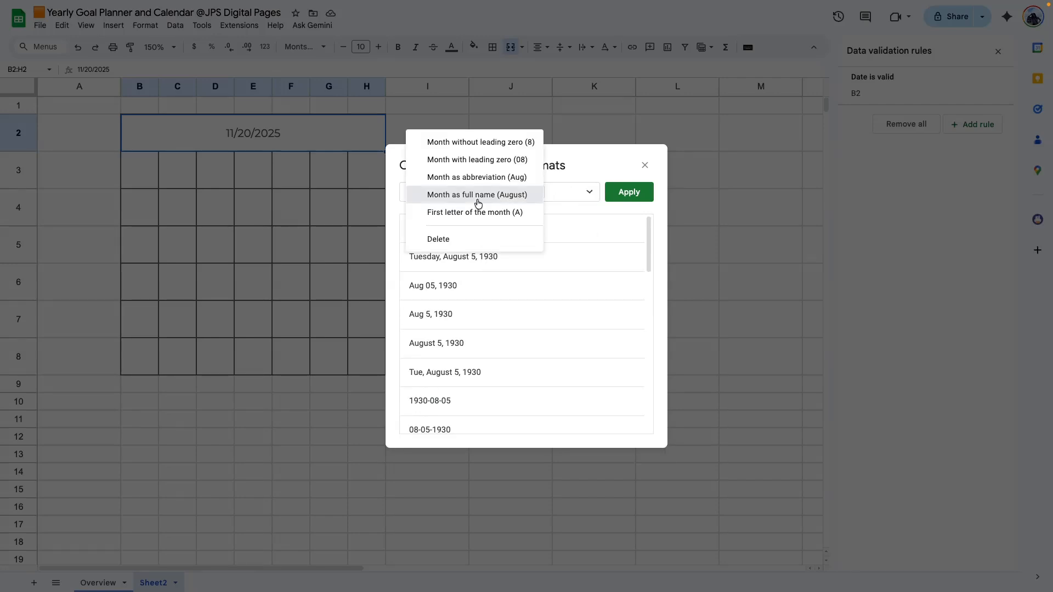
click(478, 197)
click(524, 192)
click(551, 196)
click(629, 192)
click(532, 242)
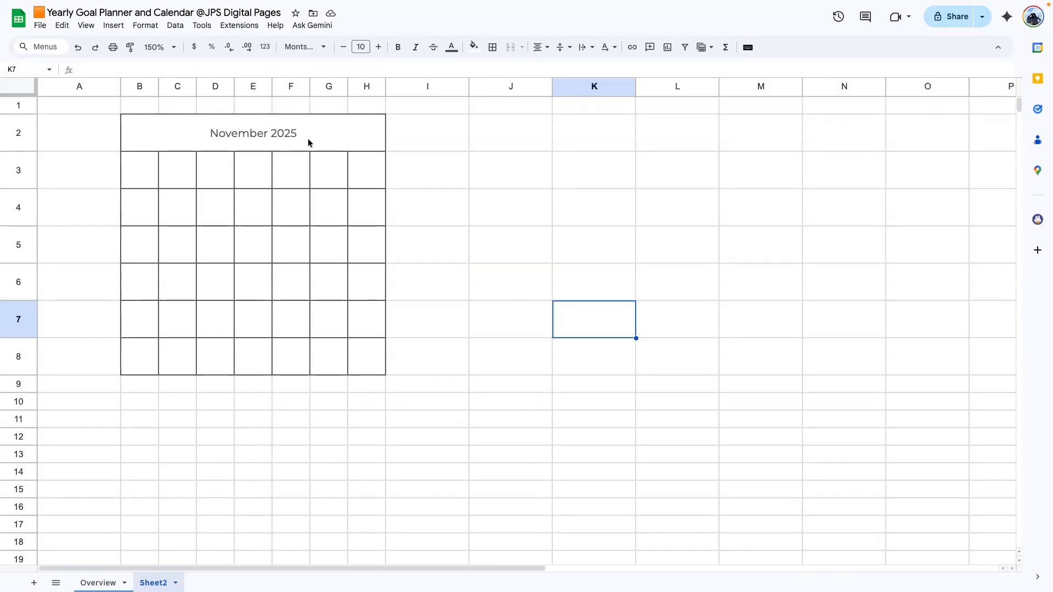
- Change the date in the header cell to January 1, 2026
double_click(307, 142)
click(305, 163)
click(305, 163)
click(270, 196)
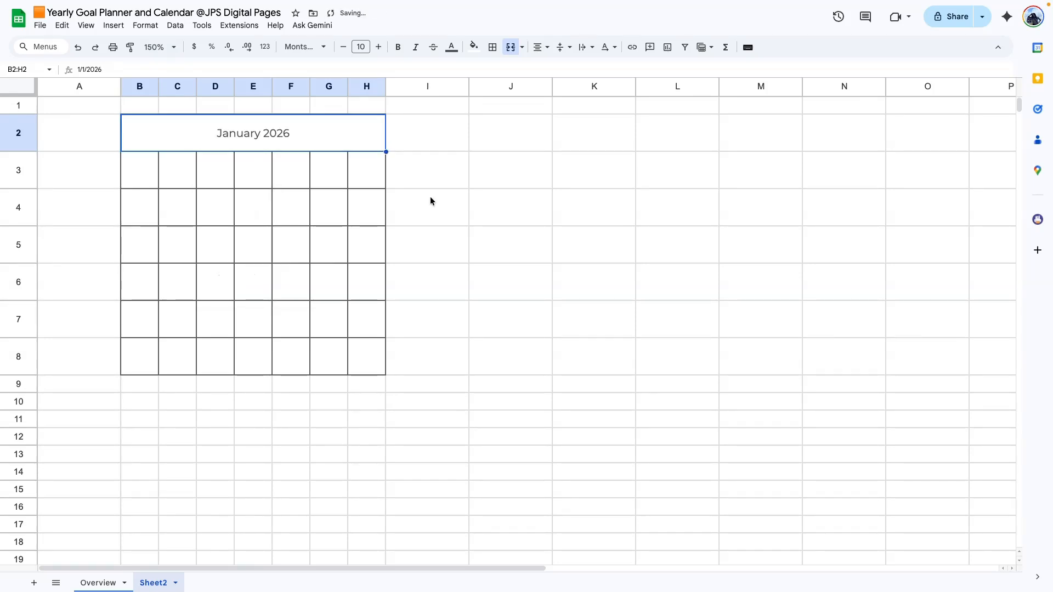
- Make the month header bold and fill it with very light gray
click(596, 271)
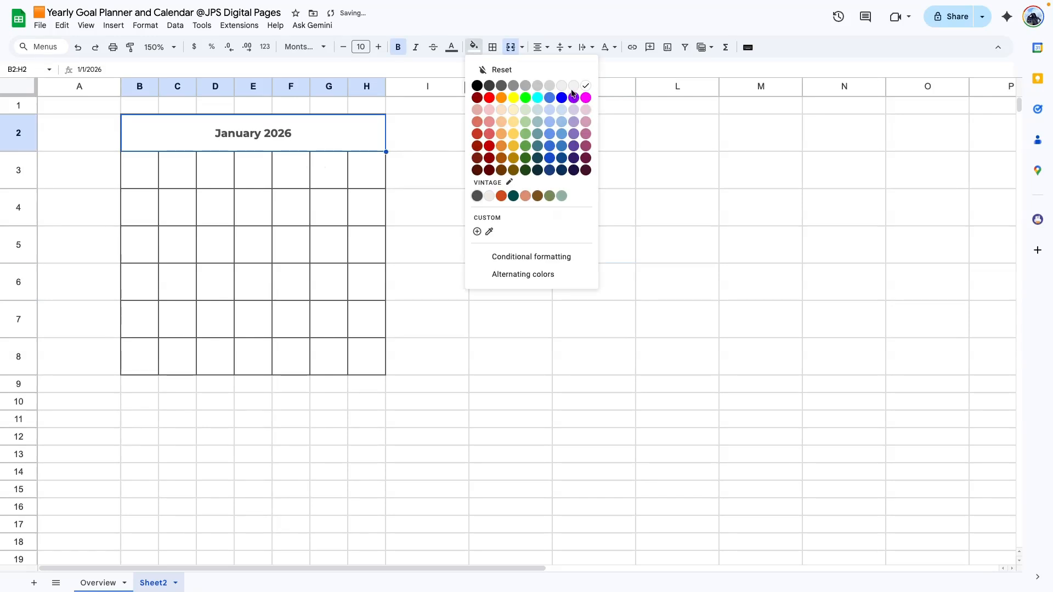
click(573, 87)
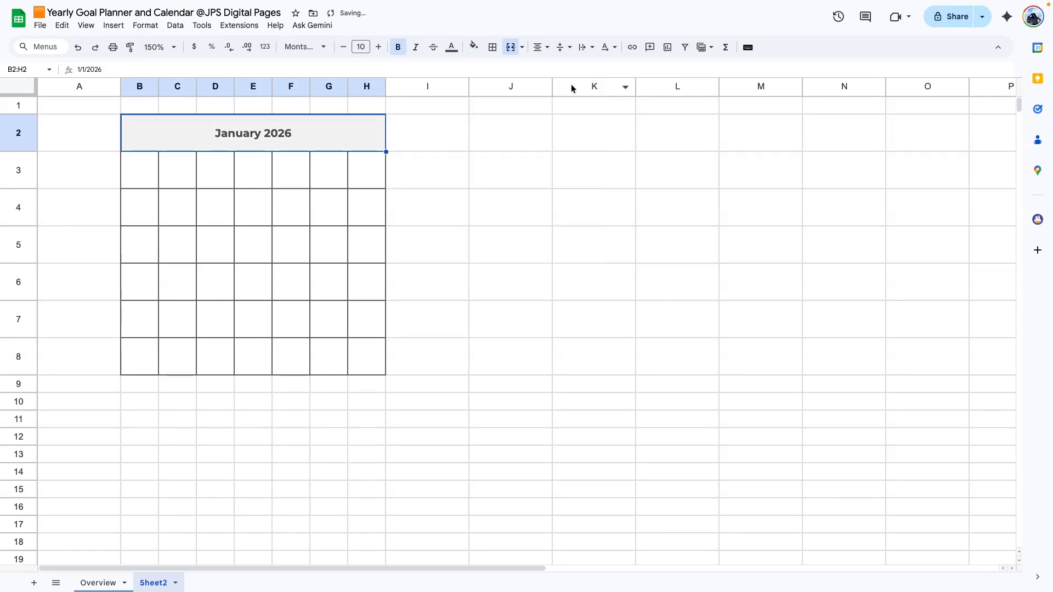
click(420, 269)
click(449, 473)
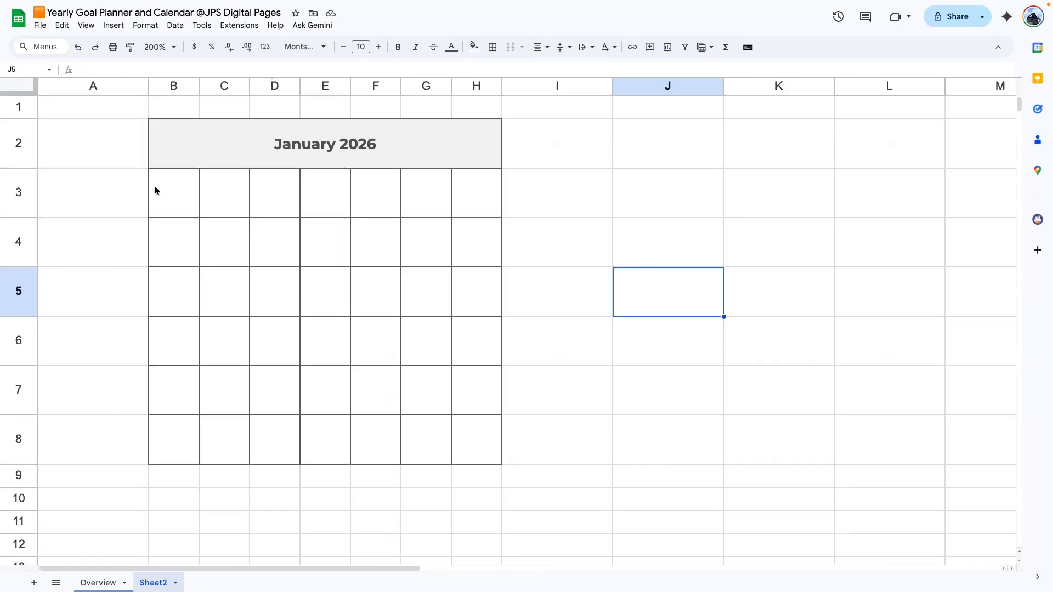
- Enter in B3 the formula ={ARRAYFORMULA(TEXT(SEQUENCE(1,7,DATE(YEAR($B$2),MONTH($B$2),1)-WEEKDAY(DATE(YEAR($B$2),MONTH($B$2),1),1)+1,1),"ddd"));SEQUENCE(6,7,DATE(YEAR($B$2),MONTH($B$2),1)-WEEKDAY(DATE(YEAR($B$2),MONTH($B$2),1),1)+1,1)}
drag(169, 193, 468, 432)
click(560, 412)
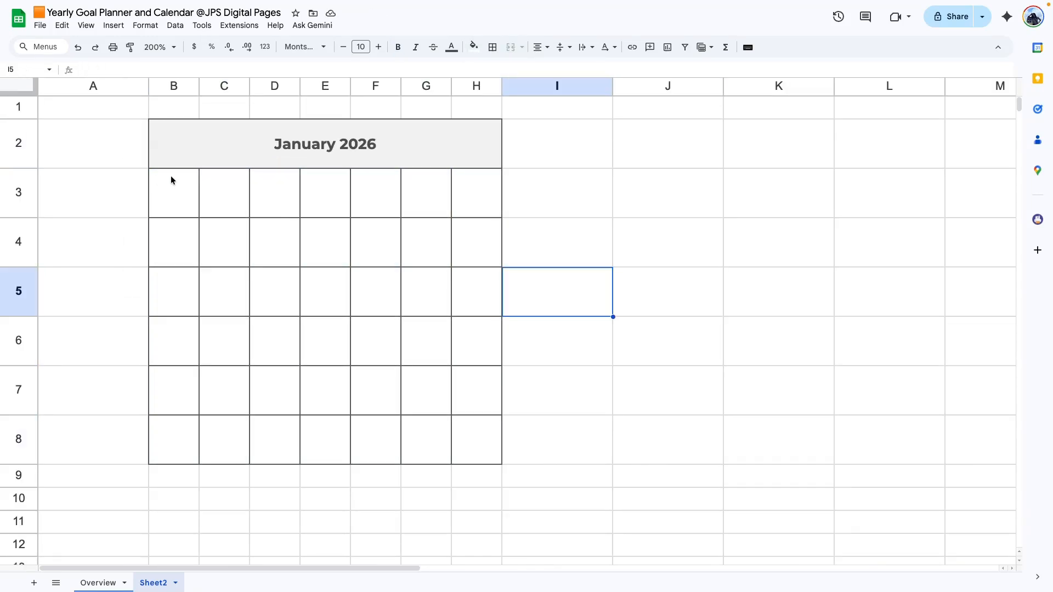
click(171, 176)
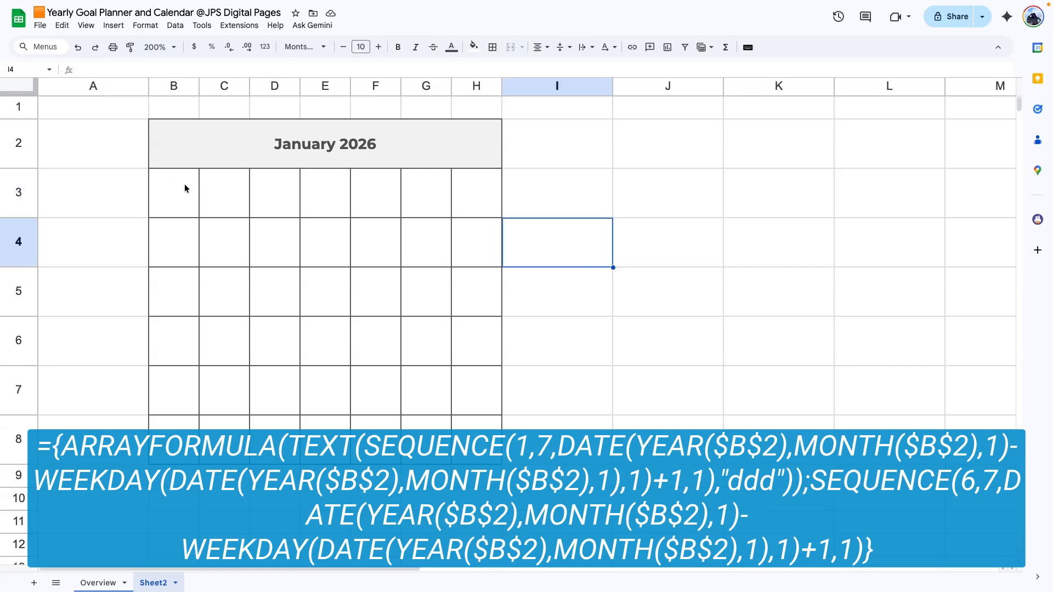
double_click(197, 190)
text(={   ARRAYFORMULA(TEXT(     SEQUENCE(1,7,       DATE(YEAR($B$2), MONTH($B$2), 1)       - WEEKDAY(DATE(YEAR($B$2), MONTH($B$2), 1), 1)       + 1,     1),   "ddd"));    SEQUENCE(6,7,     DATE(YEAR($B$2), MONTH($B$2), 1)     - WEEKDAY(DATE(YEAR($B$2), MONTH($B$2), 1), 1)     + 1,   1) })
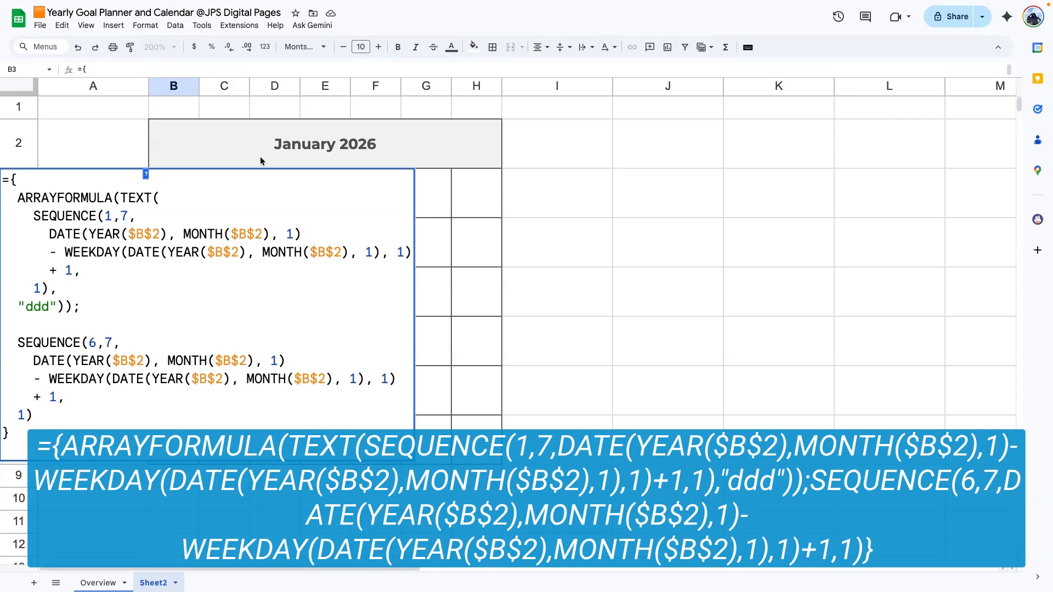
key(Return)
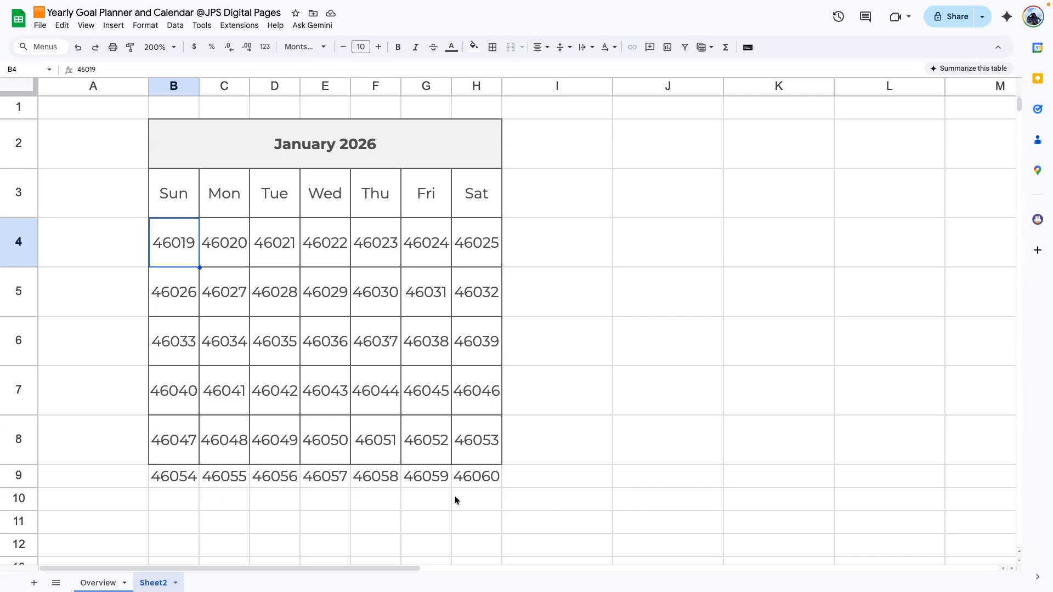
- Insert one row below row 5 so the bordered grid covers all six weeks of the calendar
click(19, 291)
right_click(18, 295)
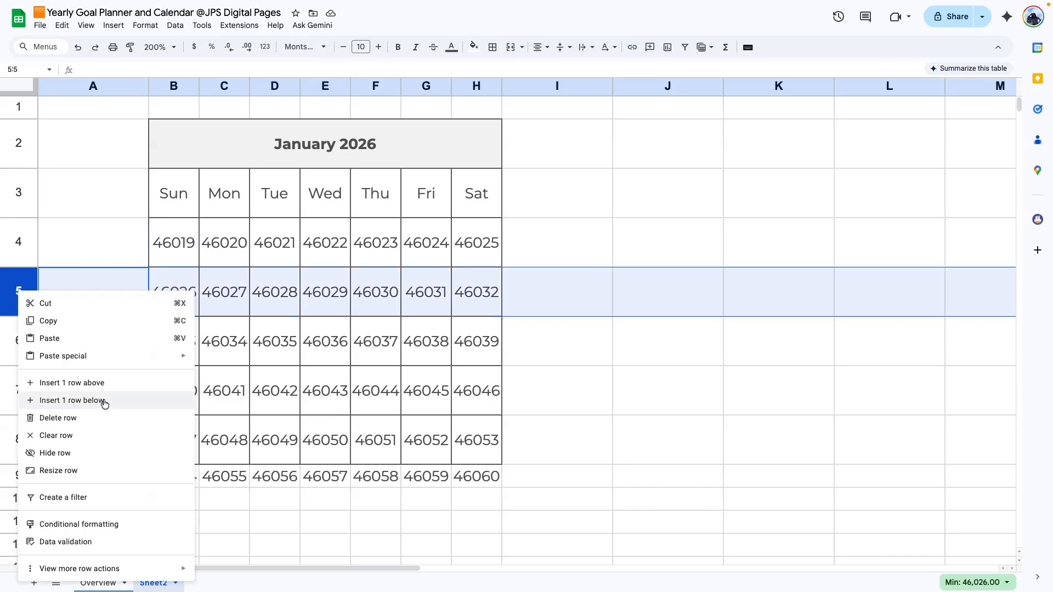
click(104, 403)
key(super+z)
- Start a custom date format for the calendar numbers in B4:H9 from the "Aug 05, 1930" pattern
drag(175, 240, 480, 494)
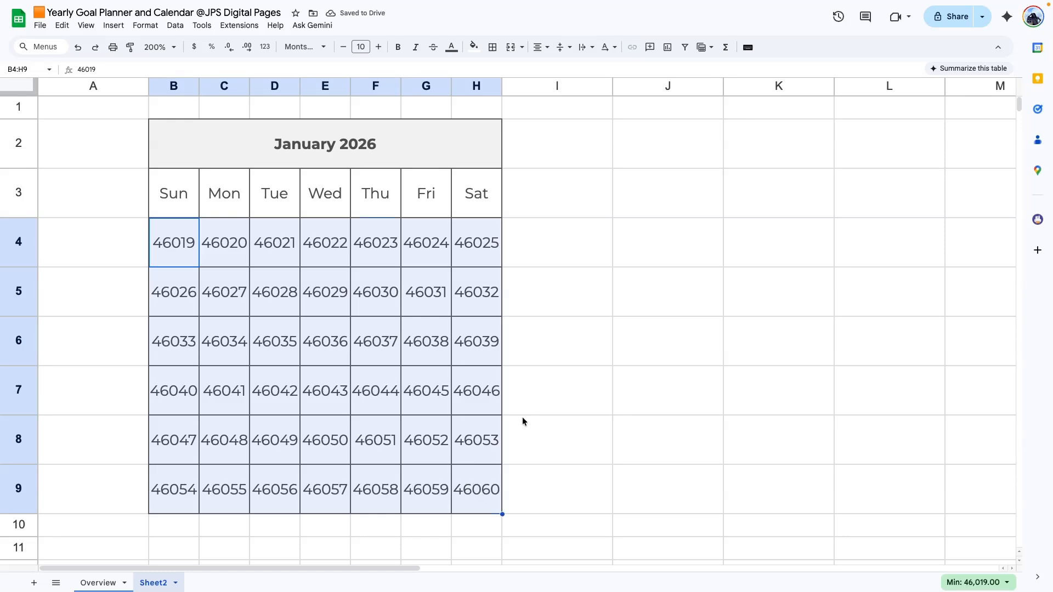
click(145, 25)
mouse_move(212, 73)
click(404, 420)
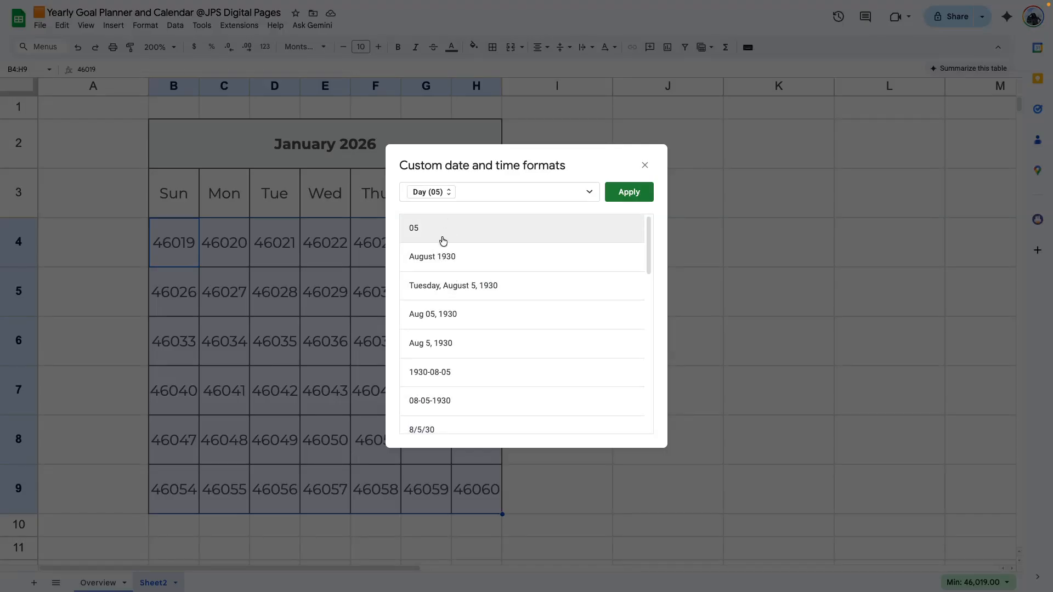
click(414, 227)
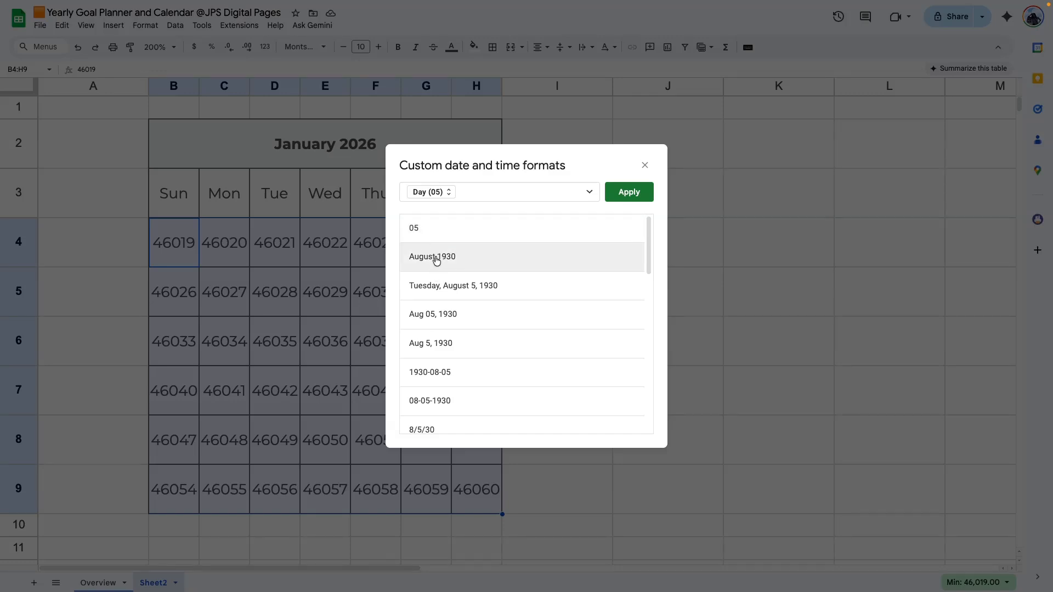
click(435, 321)
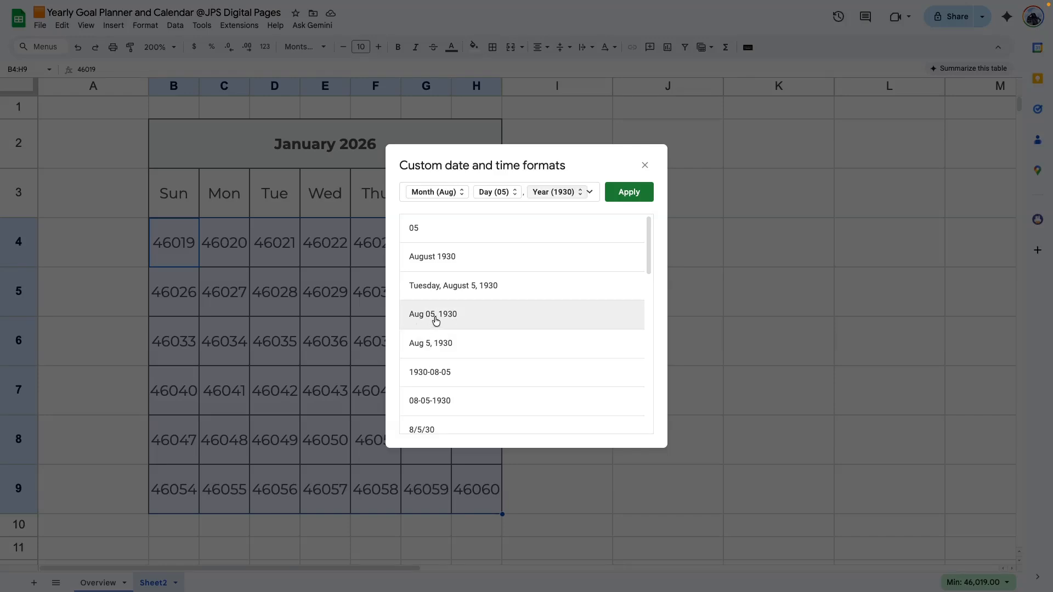
- Delete the year, the comma and the month from the custom format, keeping only the day element
click(565, 195)
click(578, 230)
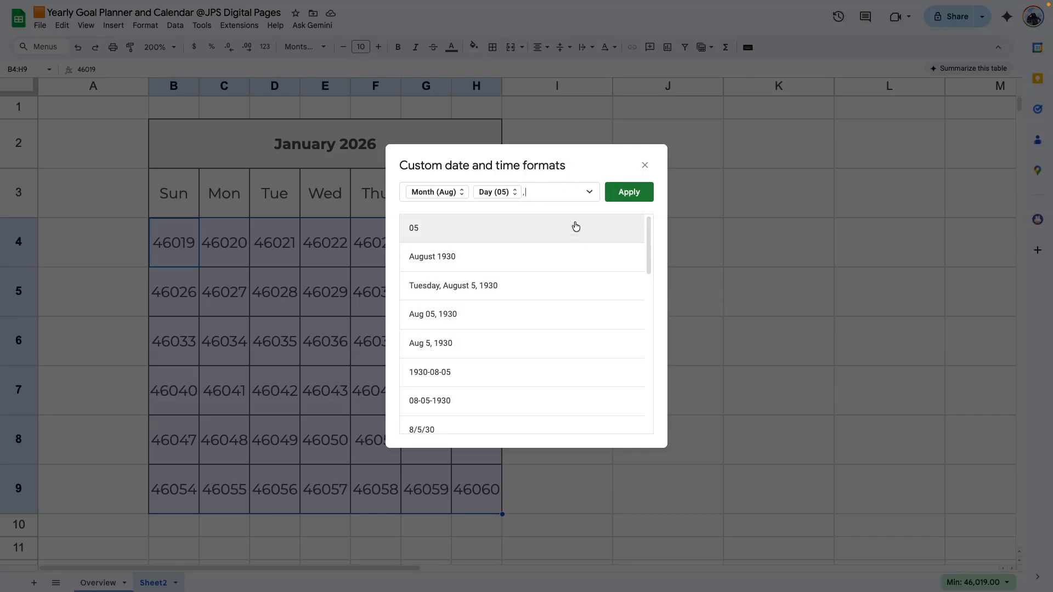
click(448, 192)
click(455, 258)
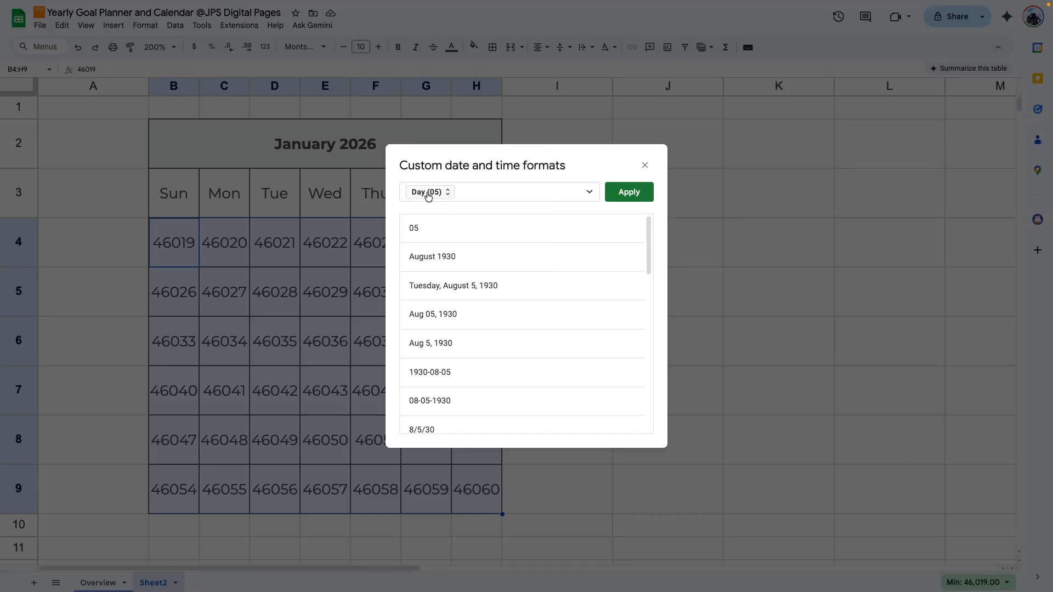
- Set the day element to "Day without leading zero (5)" and apply the format to B4:H9
click(430, 192)
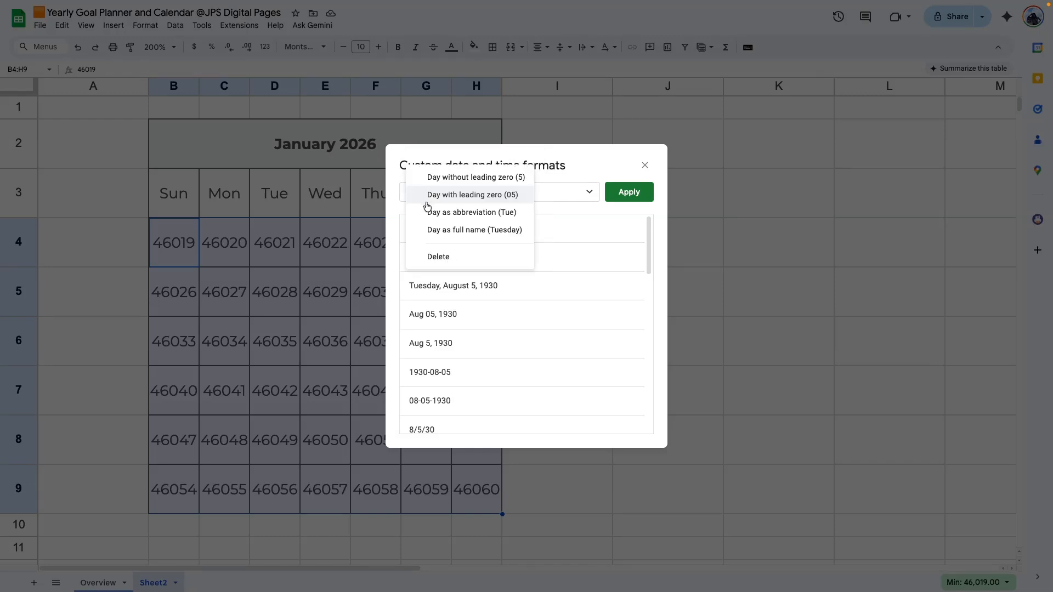
click(466, 177)
click(617, 194)
click(668, 291)
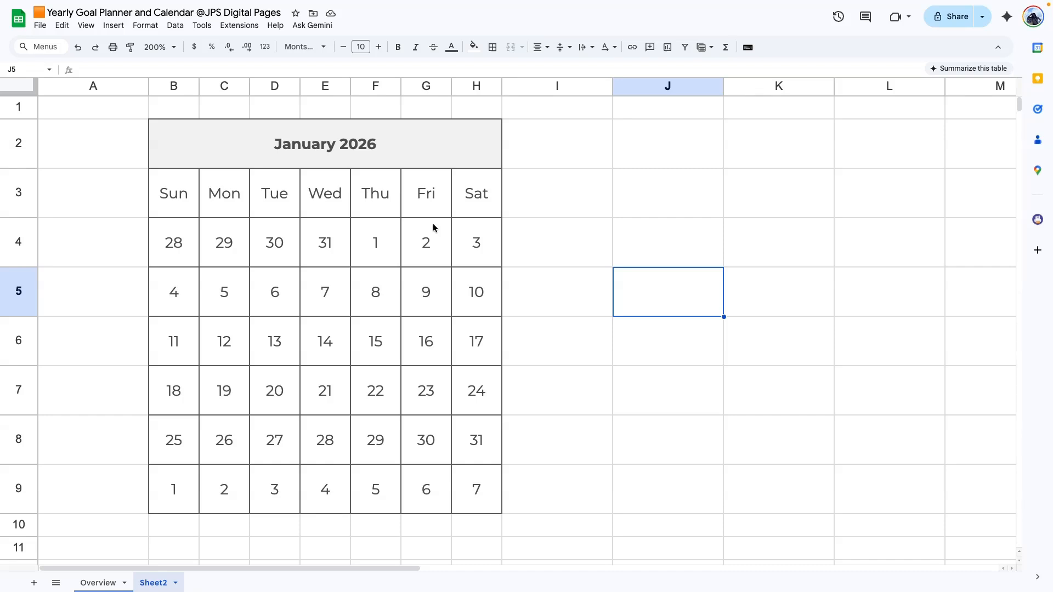
- Pick February 7, 2026 and then March 25, 2026 in the month header's date picker
double_click(412, 154)
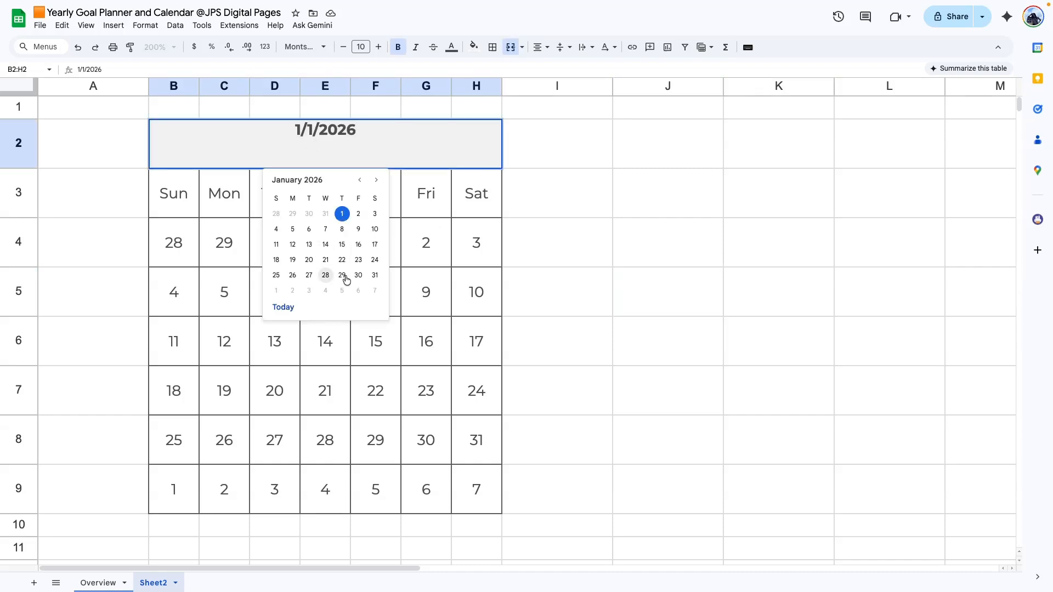
click(374, 290)
double_click(408, 140)
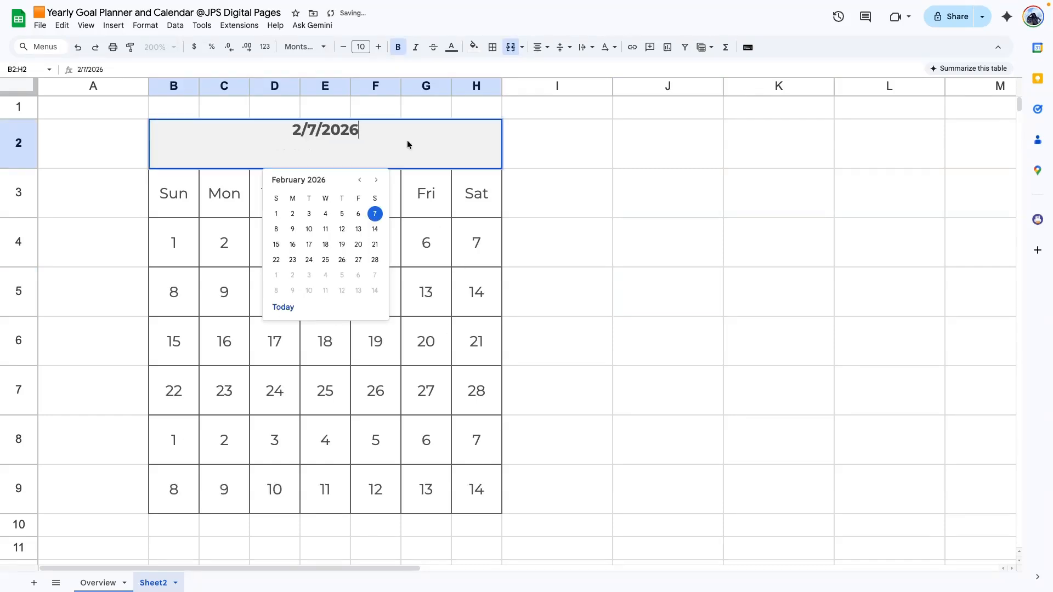
click(376, 180)
click(326, 261)
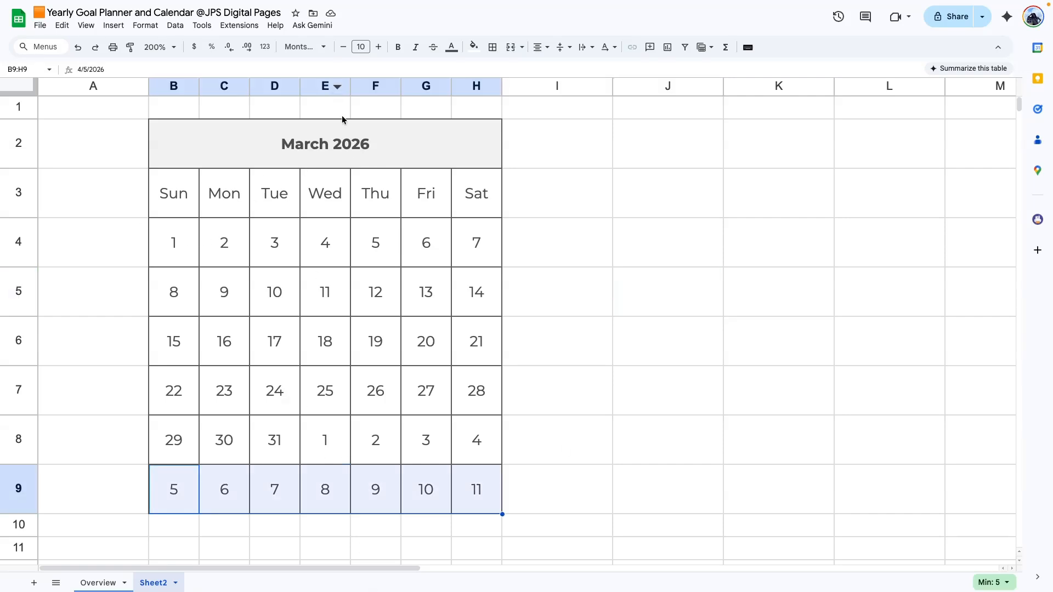
- Set the month header back to January 2026 with the date picker
click(363, 149)
double_click(364, 148)
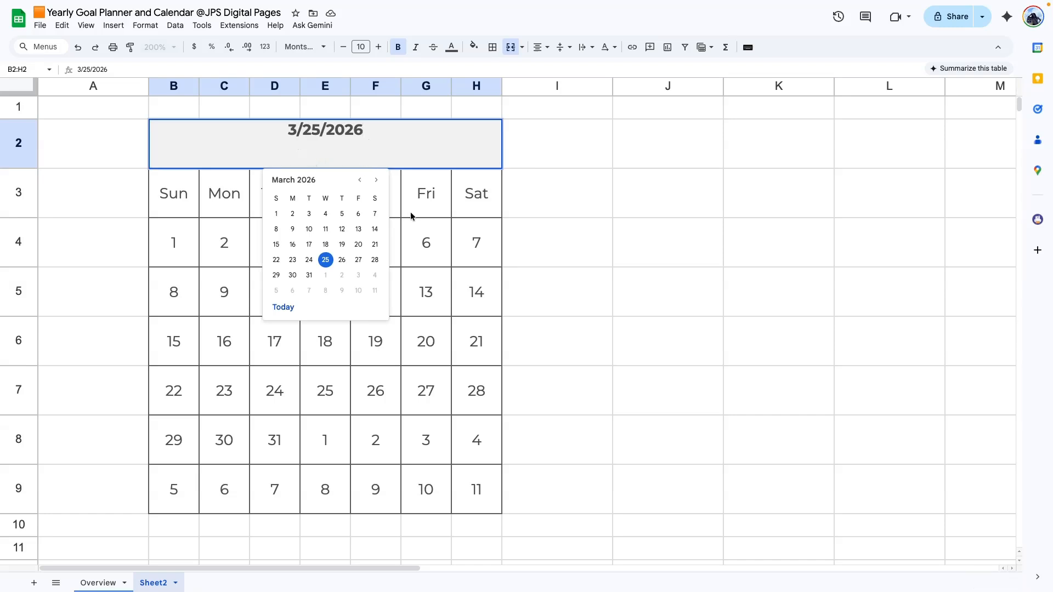
click(375, 486)
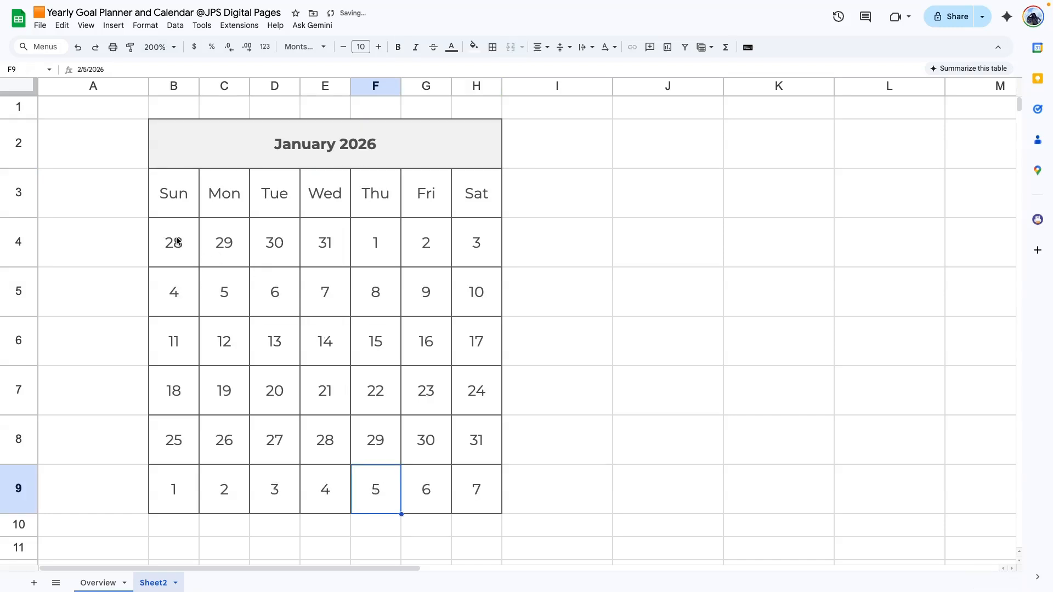
- Add a conditional formatting rule to the date grid B4:H9 with the "Custom formula is" condition
drag(177, 242, 331, 242)
drag(162, 486, 480, 486)
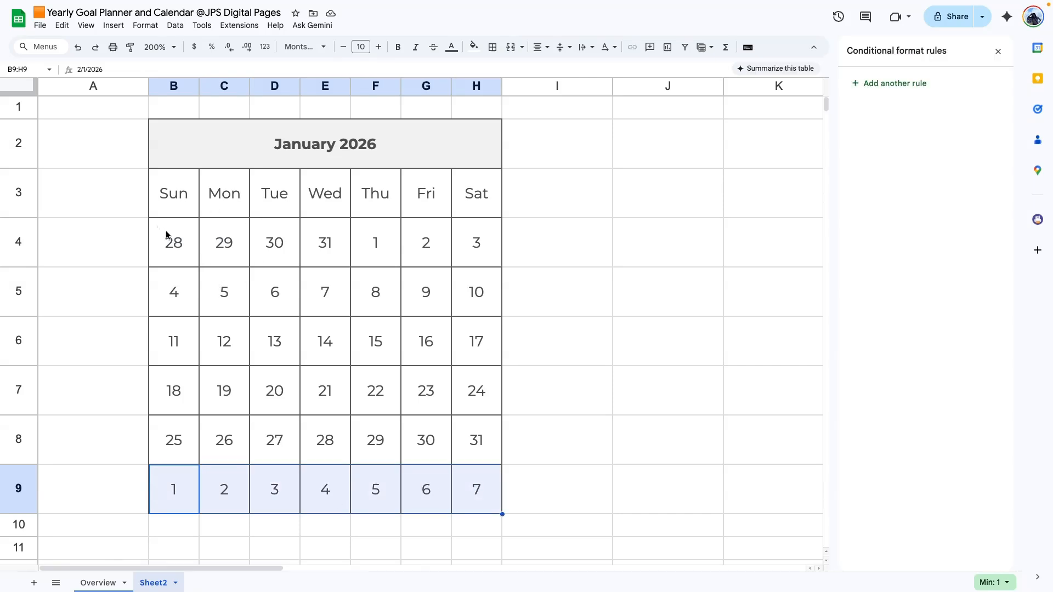
drag(168, 236, 476, 490)
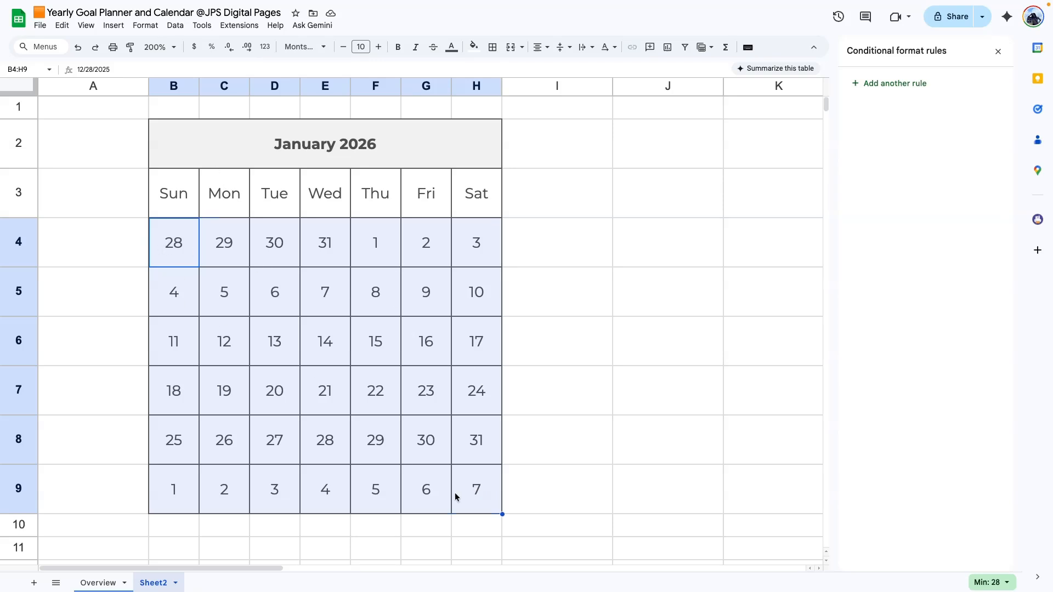
click(890, 83)
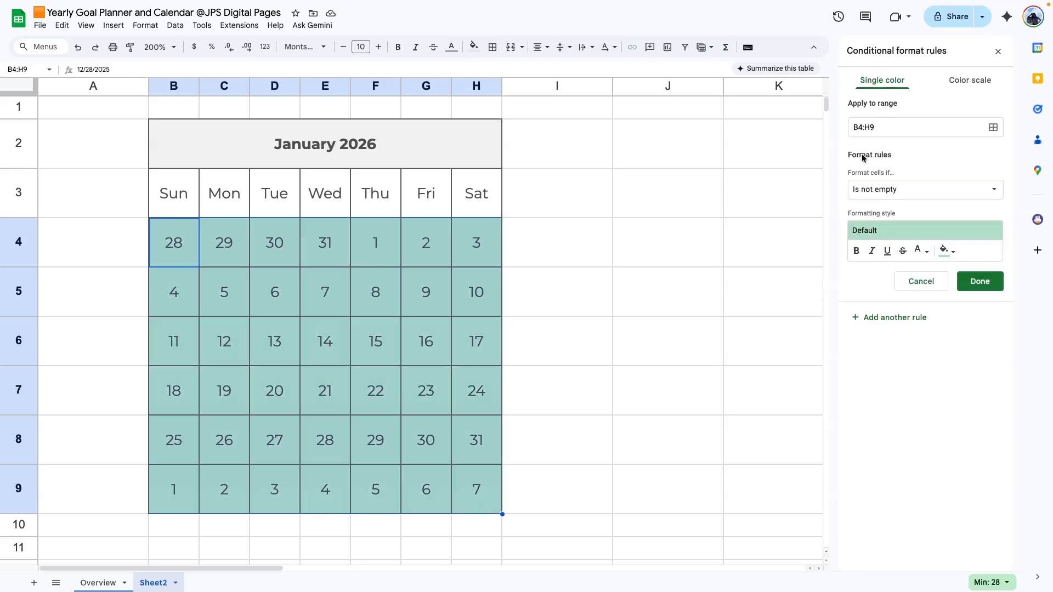
click(861, 191)
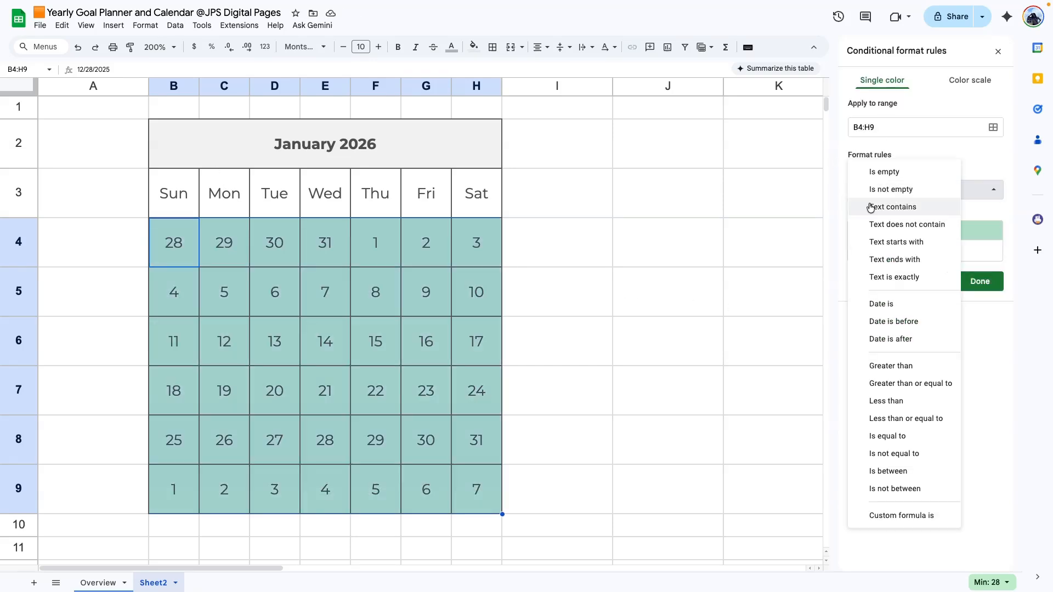
click(912, 516)
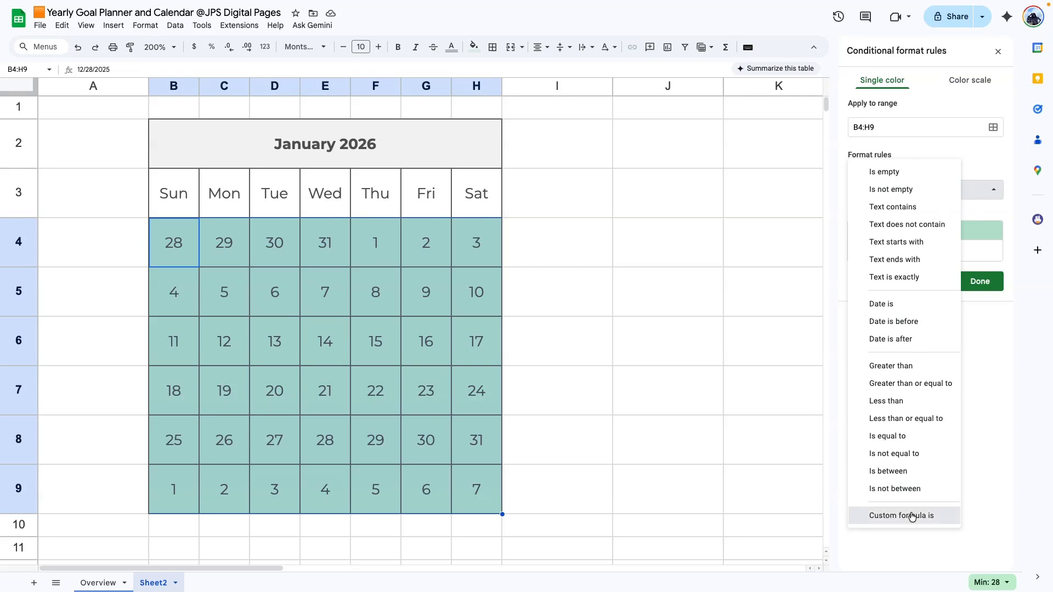
- Enter the rule's formula =AND(L4<>"", OR(MONTH(L4)<>MONTH($L$2), YEAR(L4)<>YEAR($L$2)))
click(875, 220)
text(=AND(B4<>"", OR(MONTH(B4)<>MONTH($B$2), YEAR(B4)<>YEAR($B$2))))
key(Home)
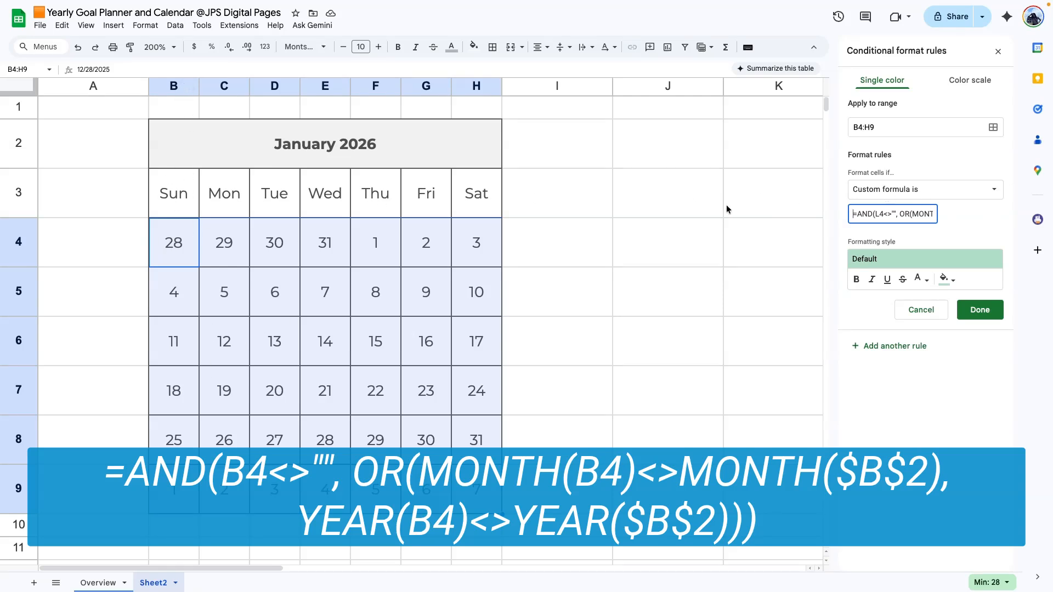
- Change the L4 references in the empty-cell check and the first MONTH function to b4
click(880, 214)
key(BackSpace)
text(b)
key(Right)
key(Right)
key(Right)
key(Right)
key(Right)
key(Right)
key(Right)
key(Right)
key(Right)
key(Right)
key(Right)
key(Right)
key(Right)
key(Right)
key(Right)
key(Right)
key(Right)
key(BackSpace)
text(b)
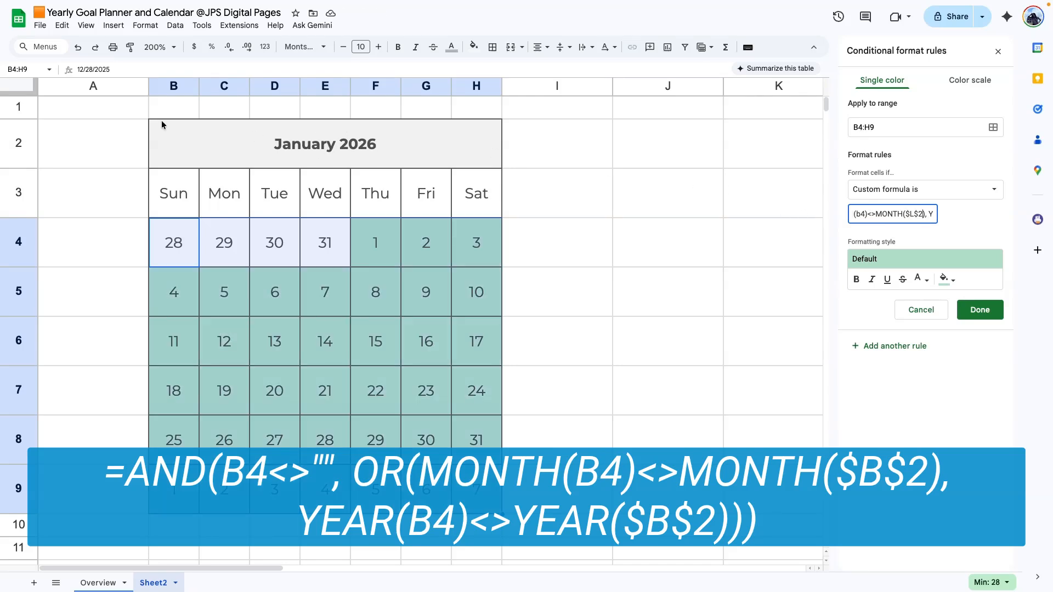
- Change the $L$2 reference in the second MONTH function to $b$2
click(913, 213)
key(BackSpace)
text(b)
- Change the references in the two YEAR functions to b4 and $b$2
key(Right)
key(Right)
key(Right)
key(Right)
key(Right)
key(Right)
key(Right)
key(Right)
key(Right)
key(Right)
key(Right)
key(Right)
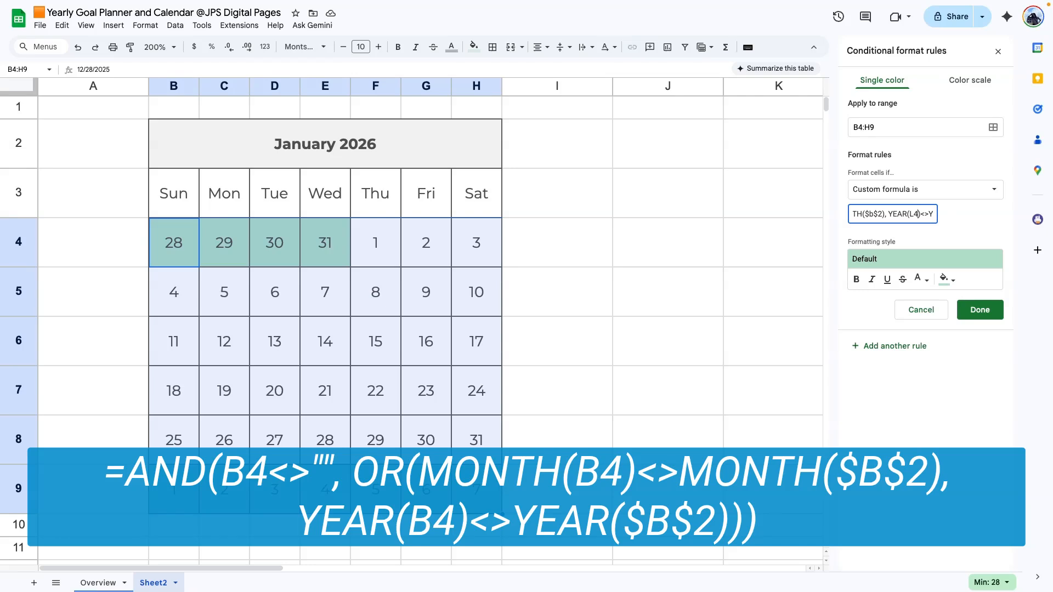
key(BackSpace)
text(b)
key(Right)
key(Right)
key(Right)
key(Right)
key(Right)
key(Right)
key(Right)
key(Right)
key(Right)
key(Right)
key(Right)
key(BackSpace)
text(b)
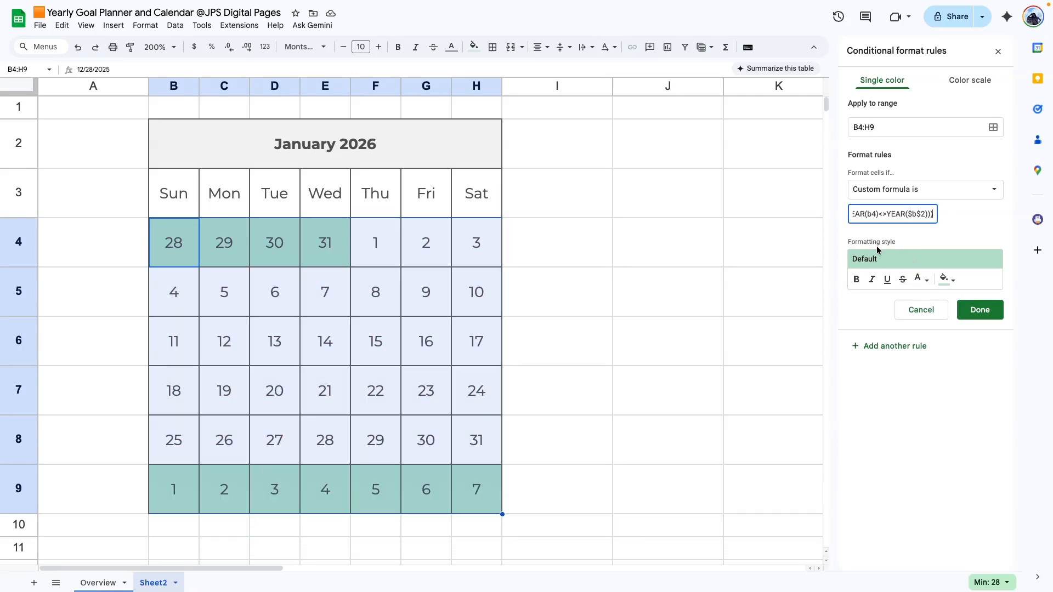
- Give the out-of-month rule a white fill and gray text, and save the rule
click(947, 280)
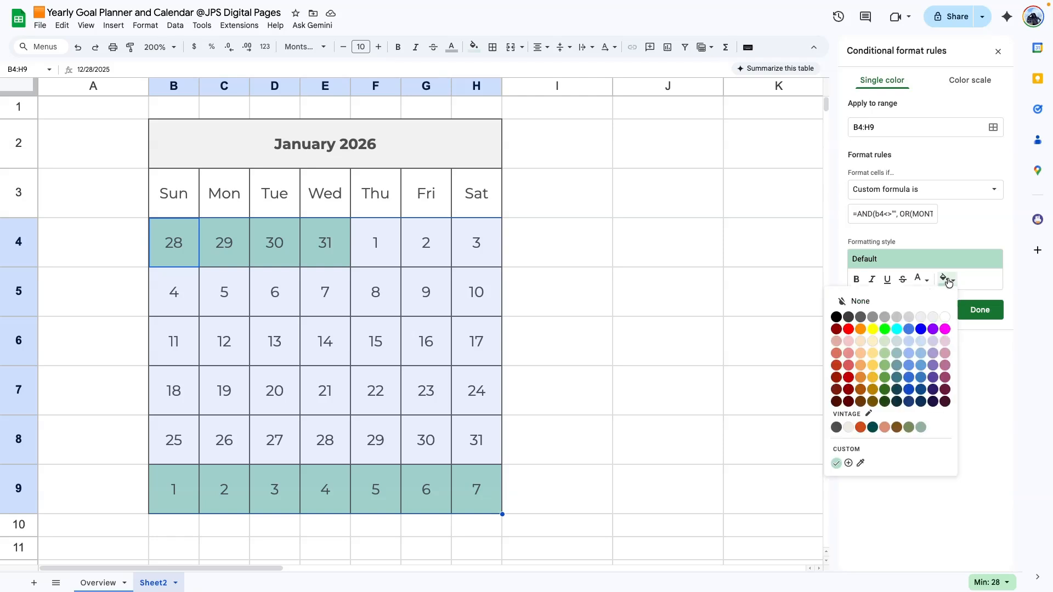
click(944, 318)
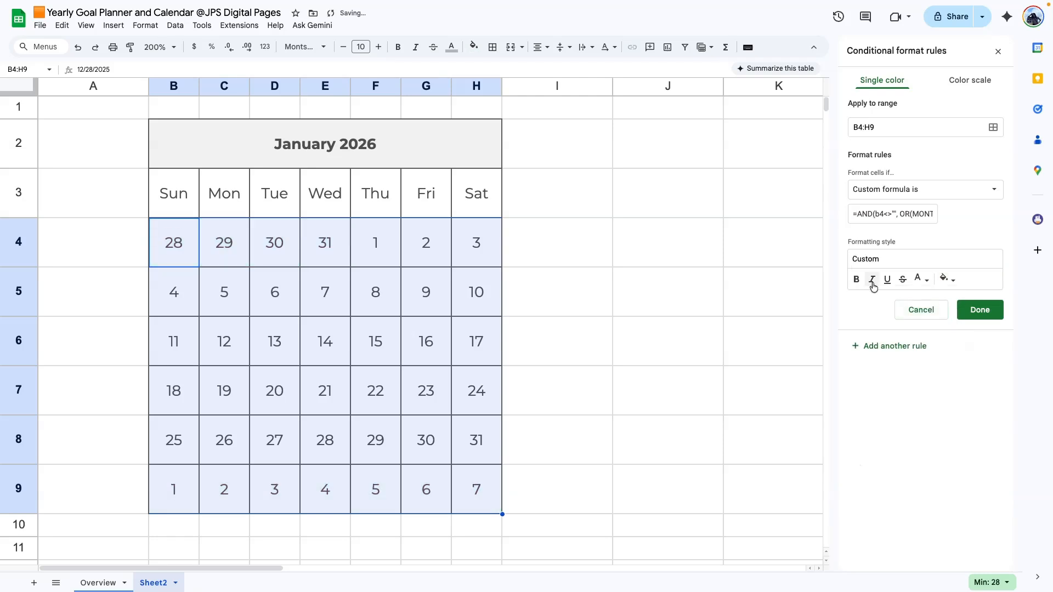
click(925, 286)
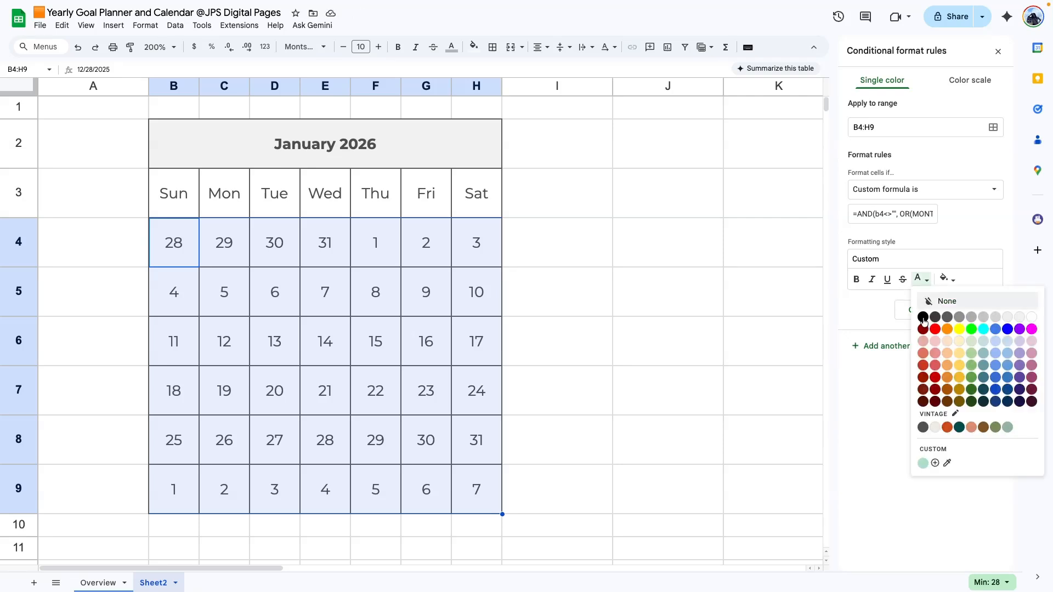
click(983, 318)
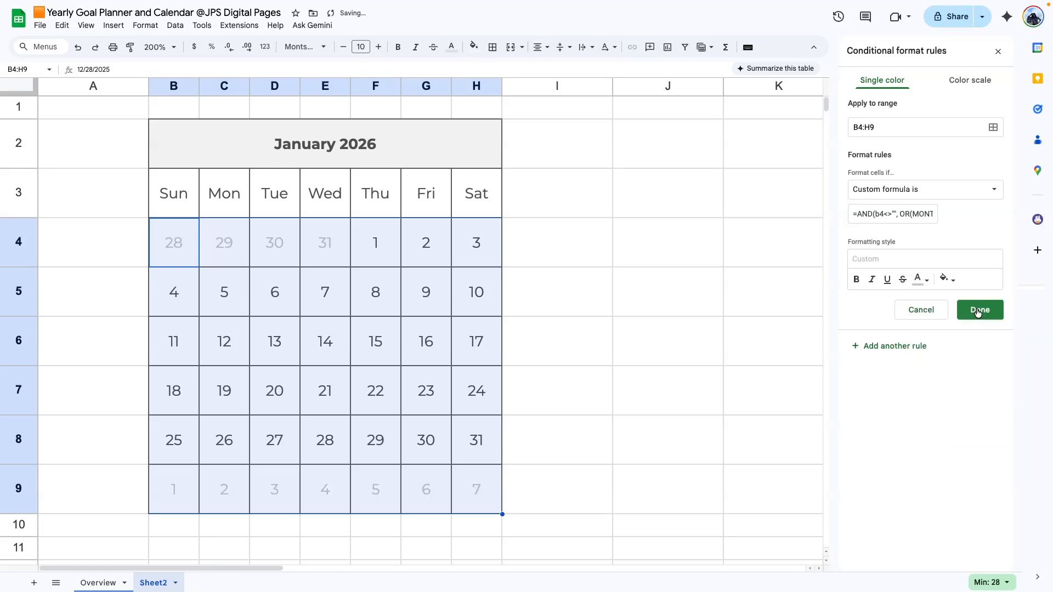
click(977, 309)
click(570, 390)
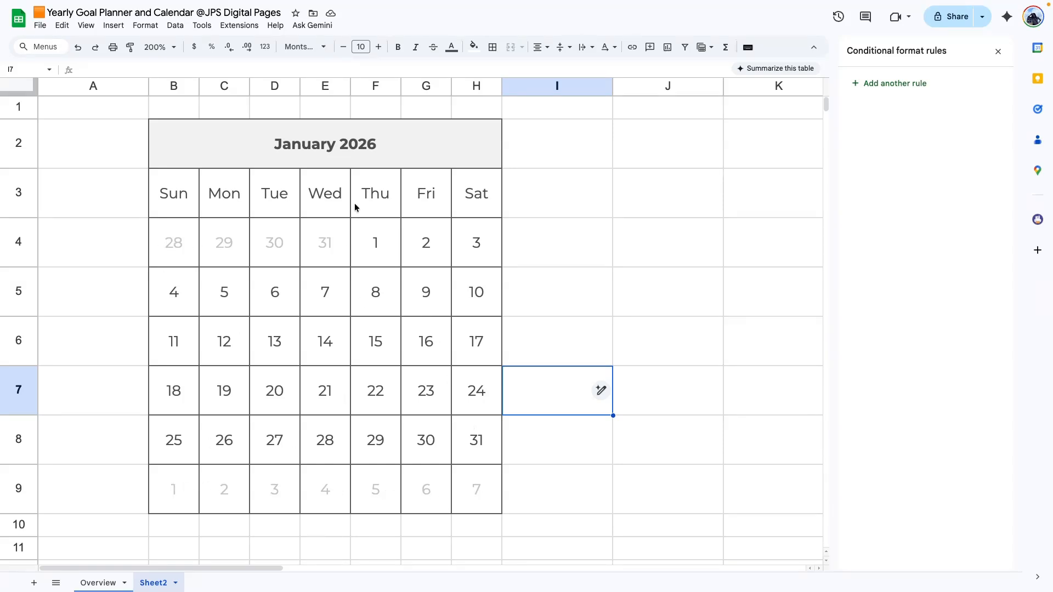
- Set the month header to February 7, 2026 and then to today's date
double_click(452, 144)
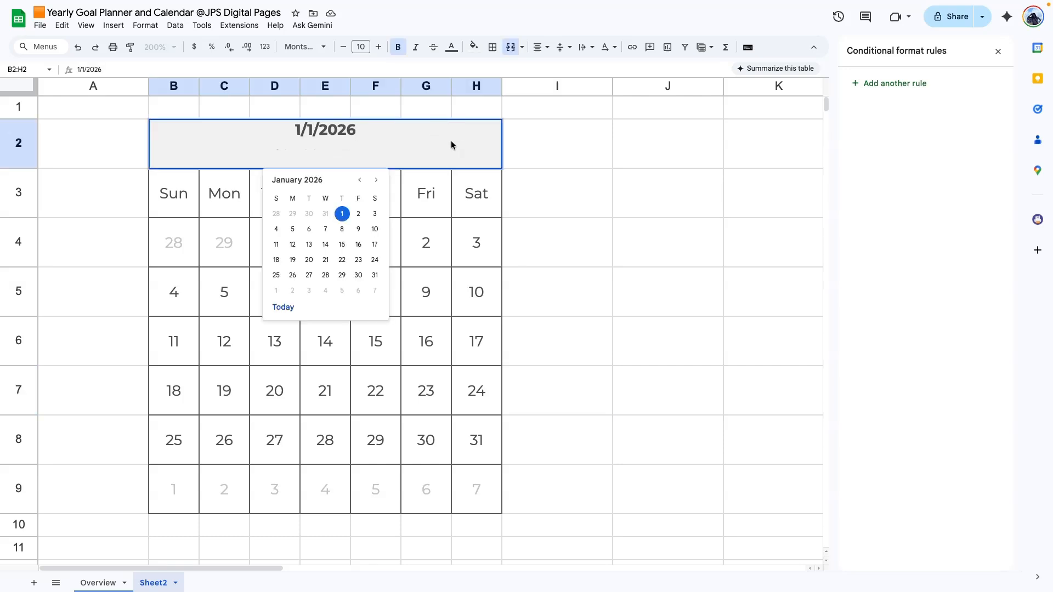
click(375, 291)
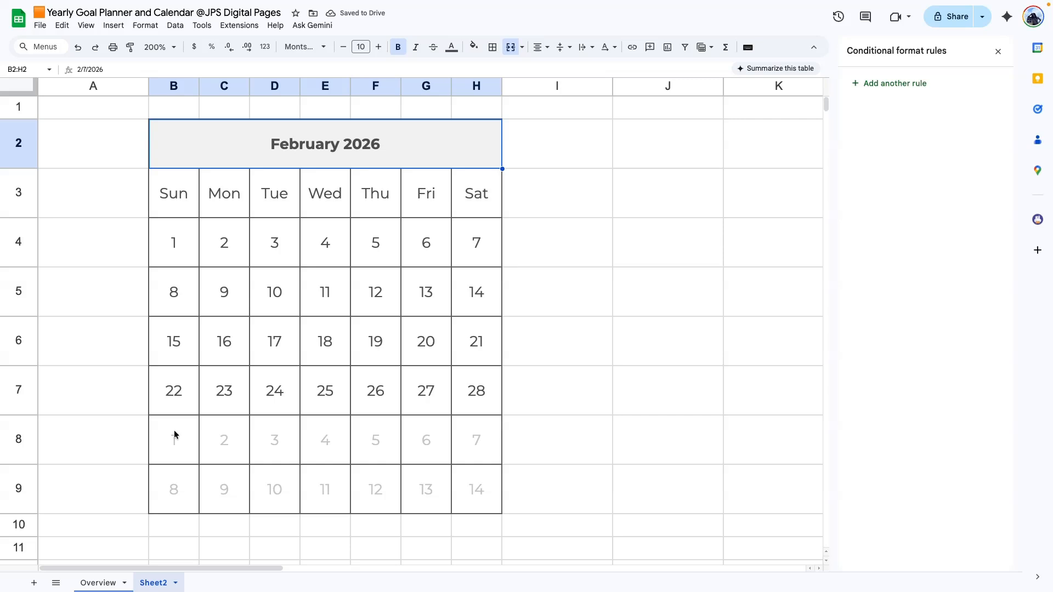
double_click(431, 145)
click(282, 307)
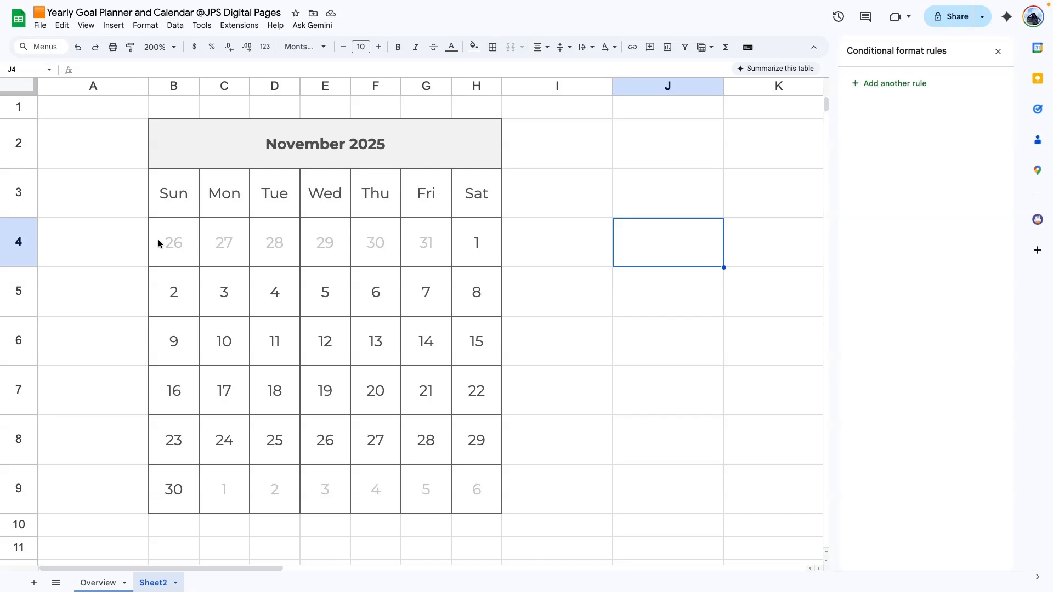
- Add a second conditional formatting rule to B4:H9 that gives cells whose date is today a light gray fill
drag(159, 243, 482, 498)
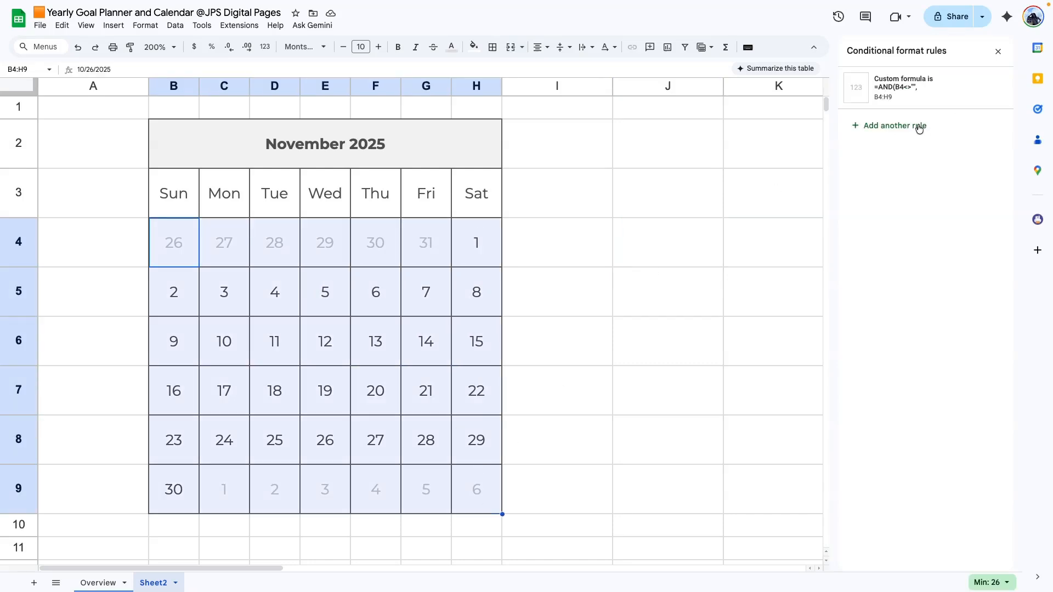
click(924, 127)
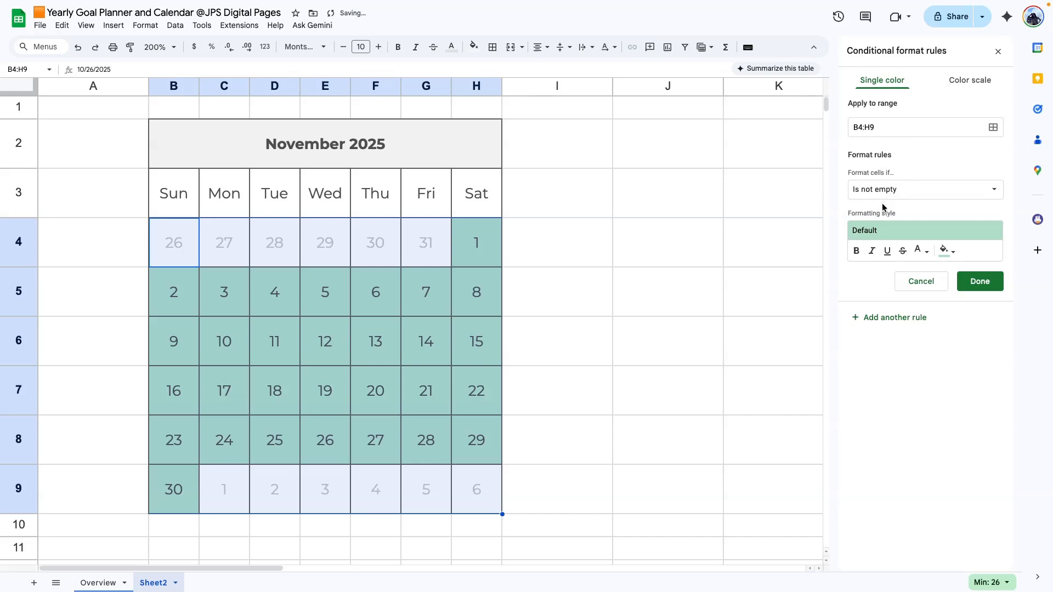
click(862, 193)
click(894, 305)
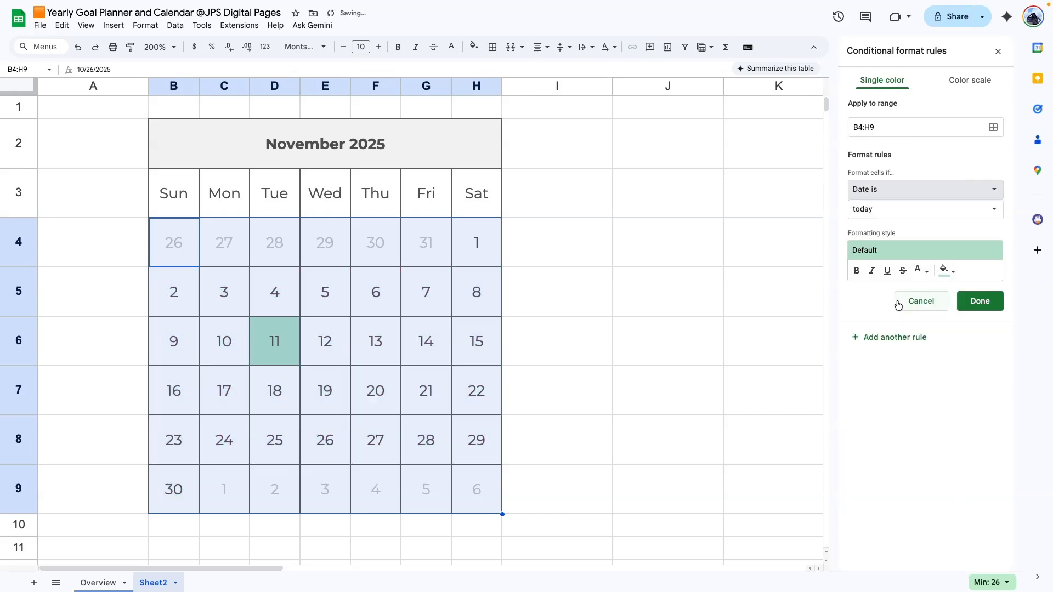
click(951, 274)
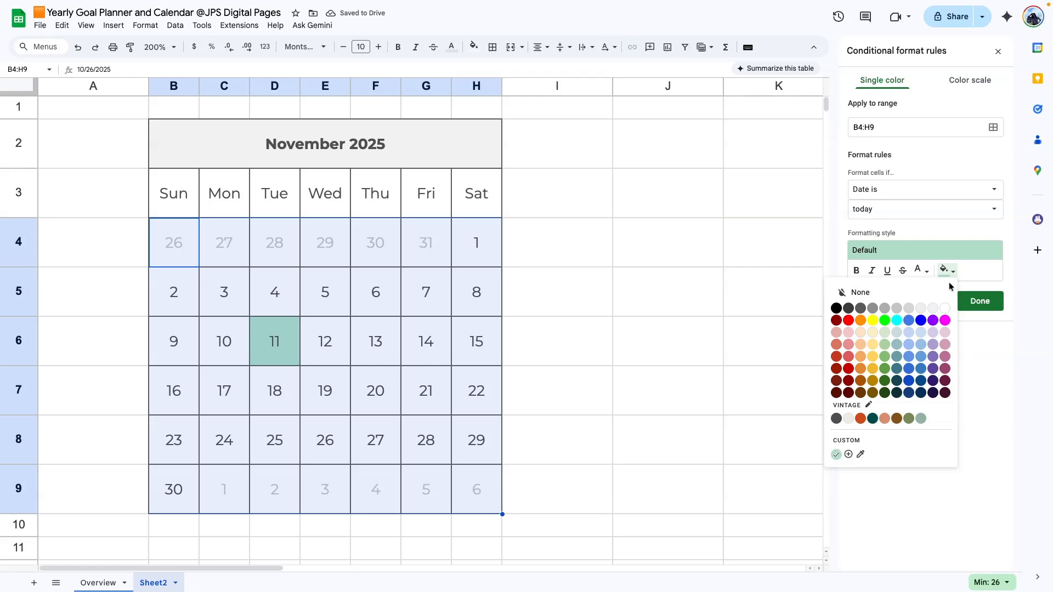
click(921, 308)
click(778, 321)
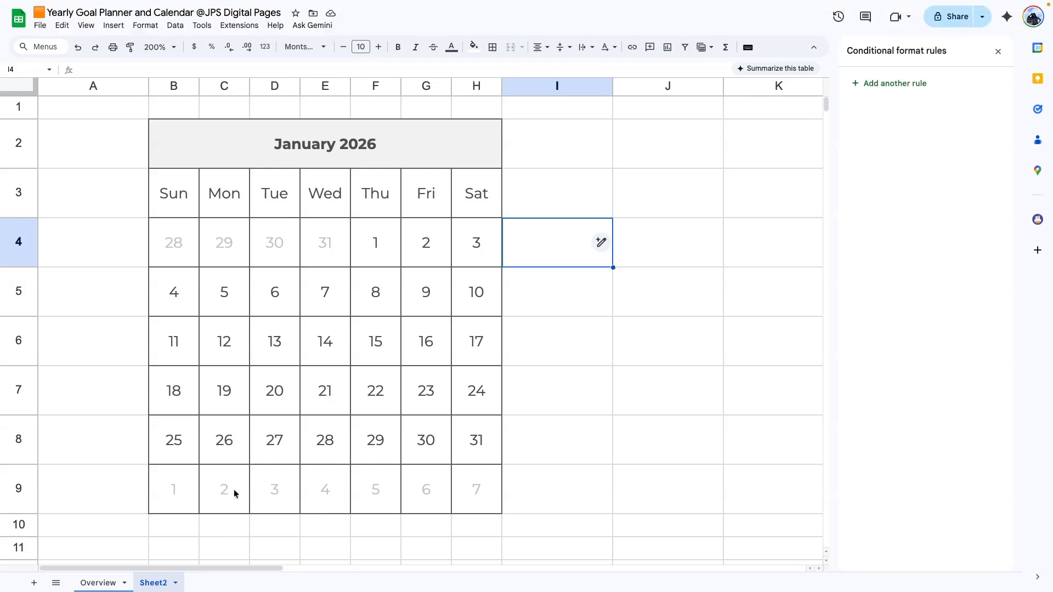
- Copy the whole calendar B2:H9 and paste the copy below it, starting at B11
click(586, 472)
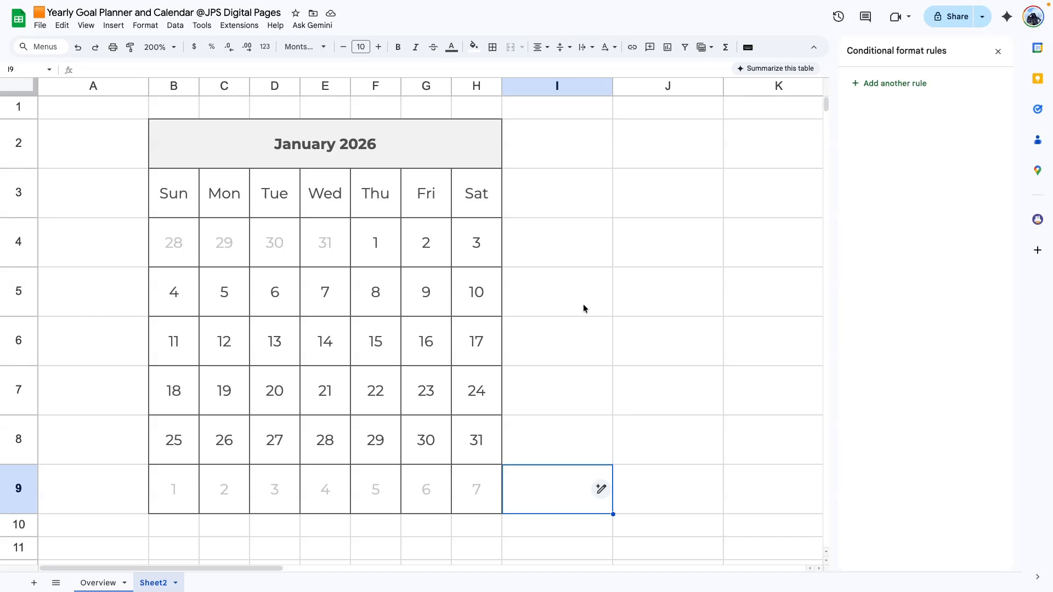
drag(166, 149, 425, 493)
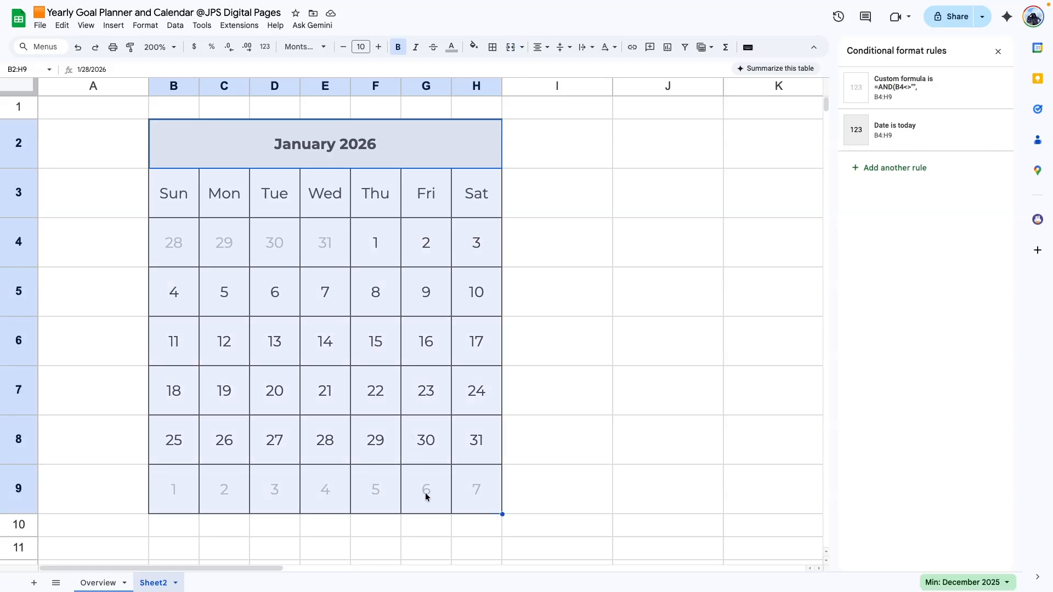
key(ctrl+c)
scroll(305, 327, down, 5)
scroll(271, 289, up, 6)
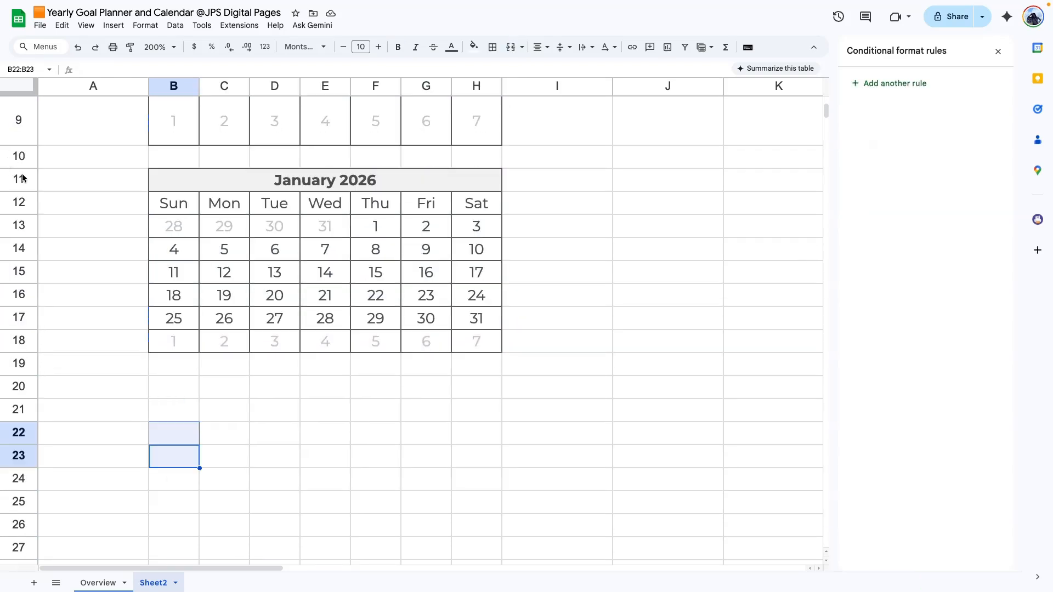
- Resize rows 11 to 18 to match the row height of the first calendar
drag(22, 178, 12, 341)
click(55, 365)
right_click(12, 341)
click(66, 249)
double_click(504, 287)
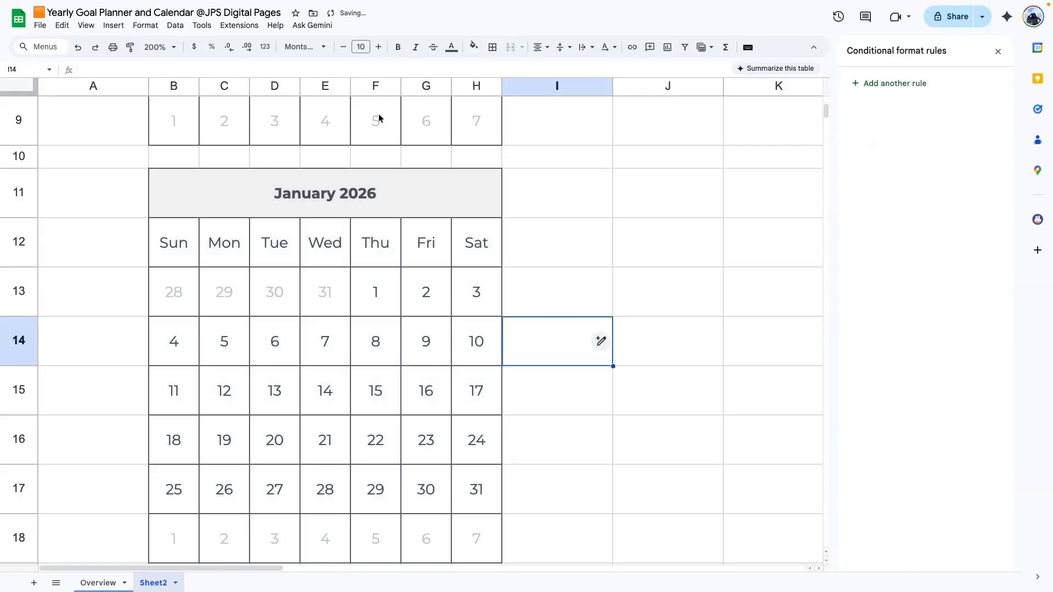
- Set the copied calendar's month header in row 11 to February 6, 2026
scroll(381, 121, down, 1)
double_click(380, 194)
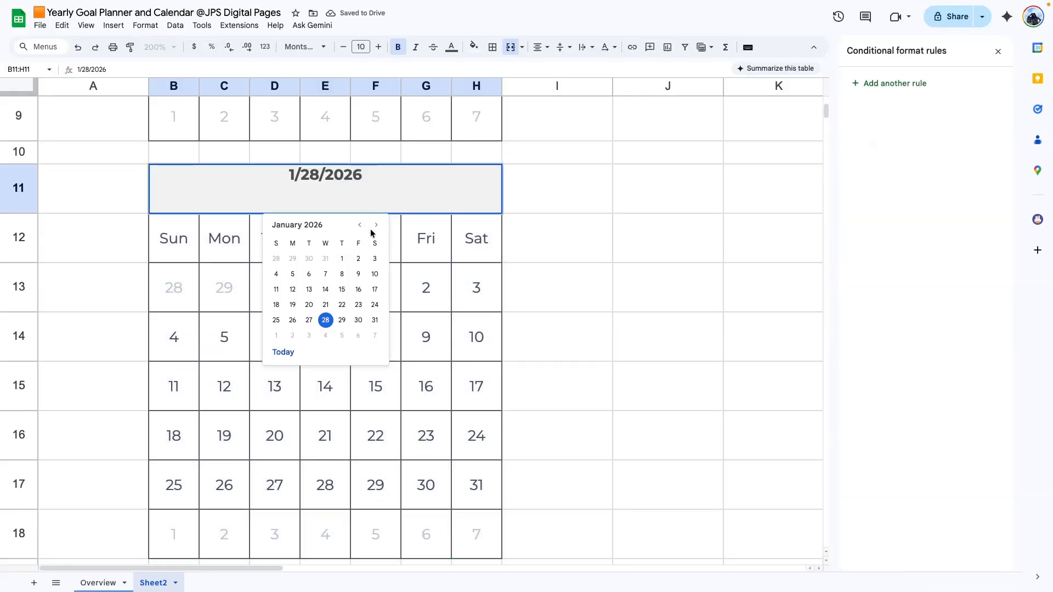
click(359, 335)
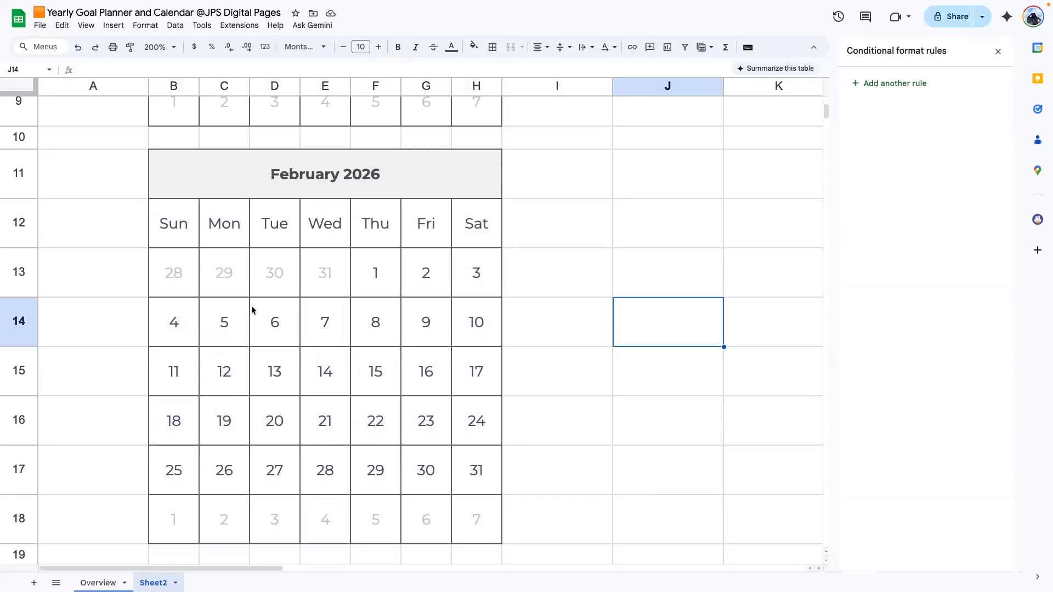
scroll(306, 334, up, 5)
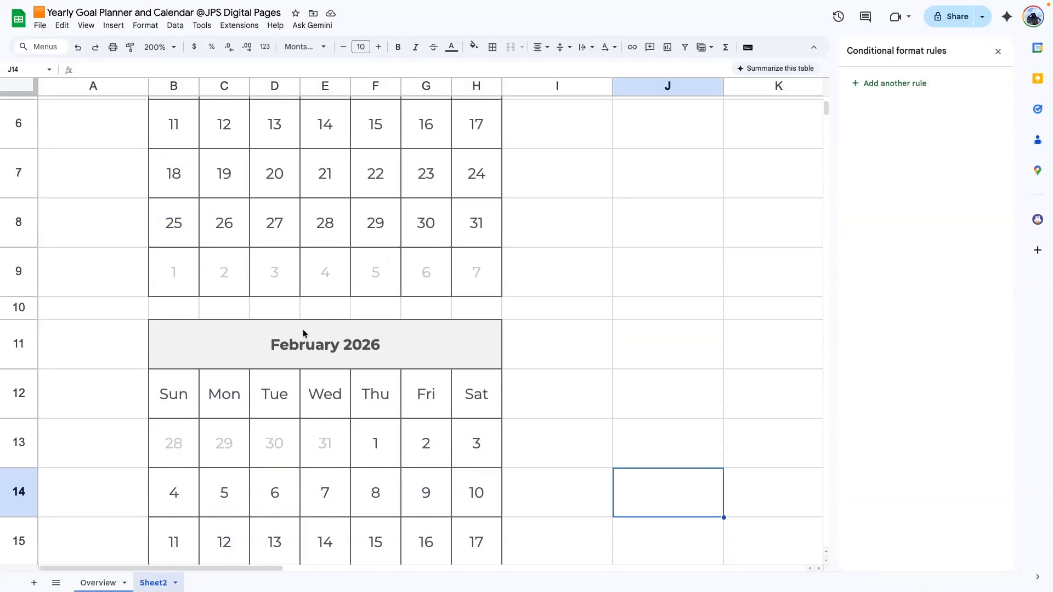
scroll(204, 526, down, 1)
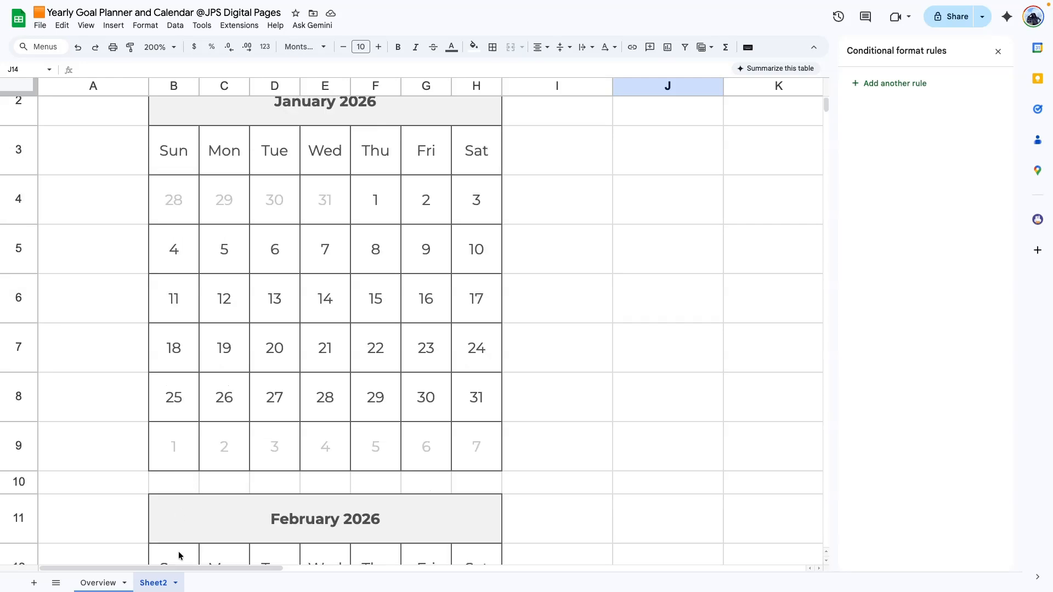
- Change every $B$2 reference in the copied calendar's B12 formula to $B$11
double_click(179, 552)
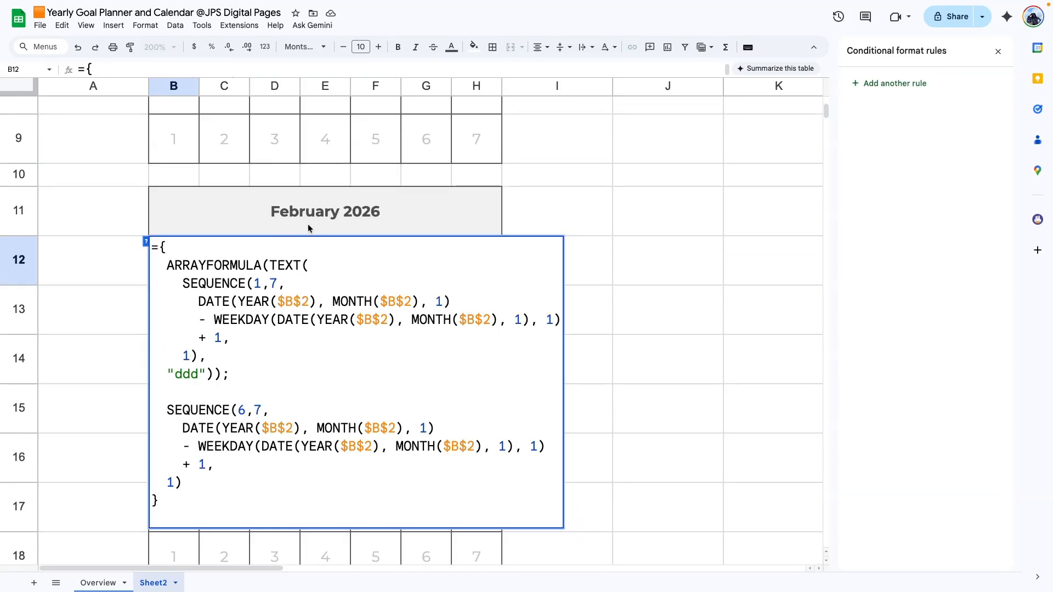
click(302, 301)
key(Delete)
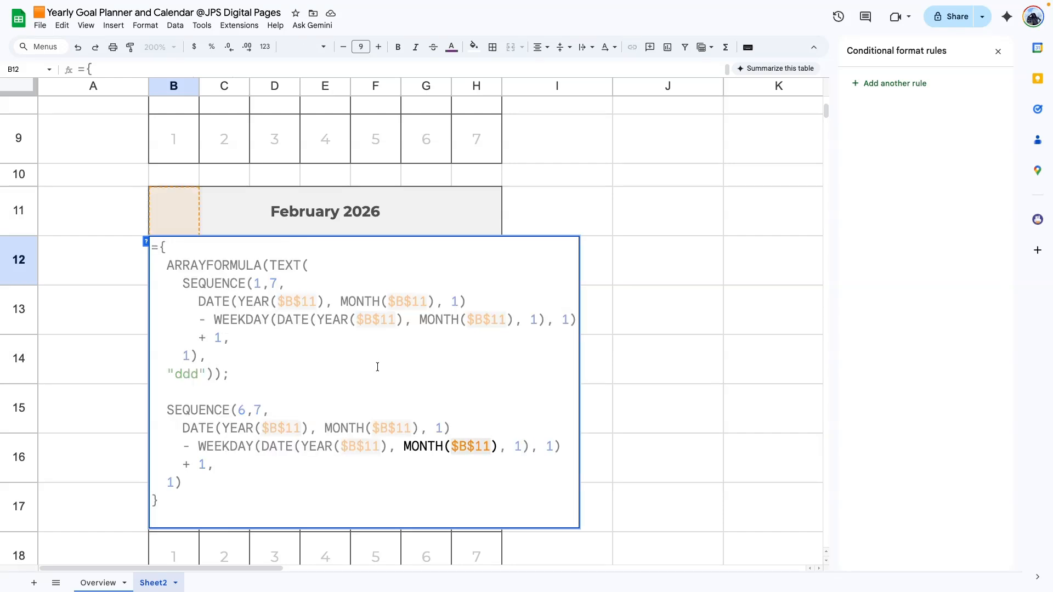
key(Return)
- Remove the B13:H18 range from the custom-formula conditional formatting rule, keeping only B4:H9
scroll(376, 359, up, 1)
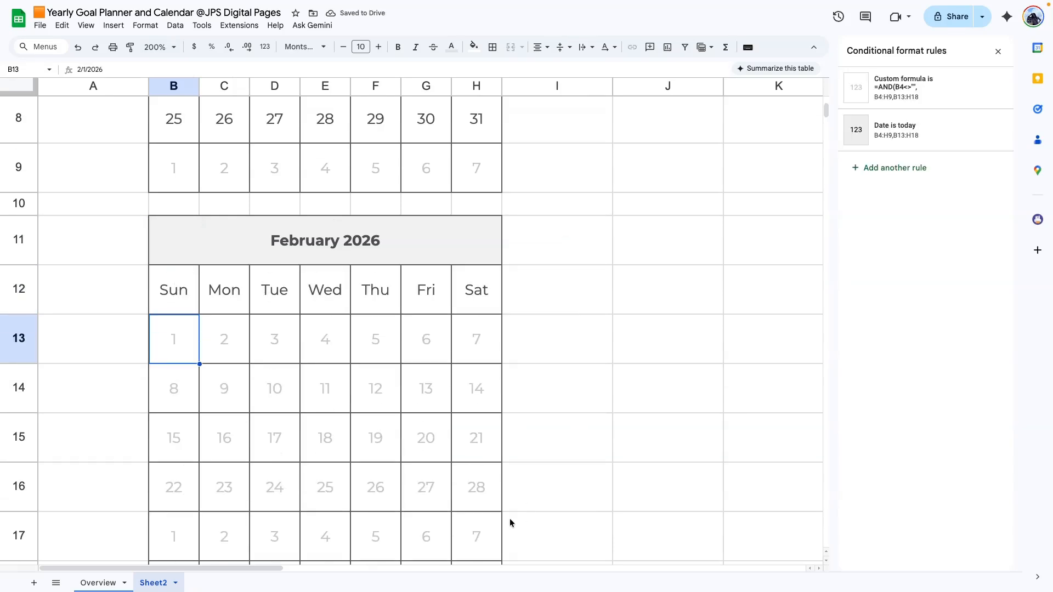
scroll(324, 380, down, 1)
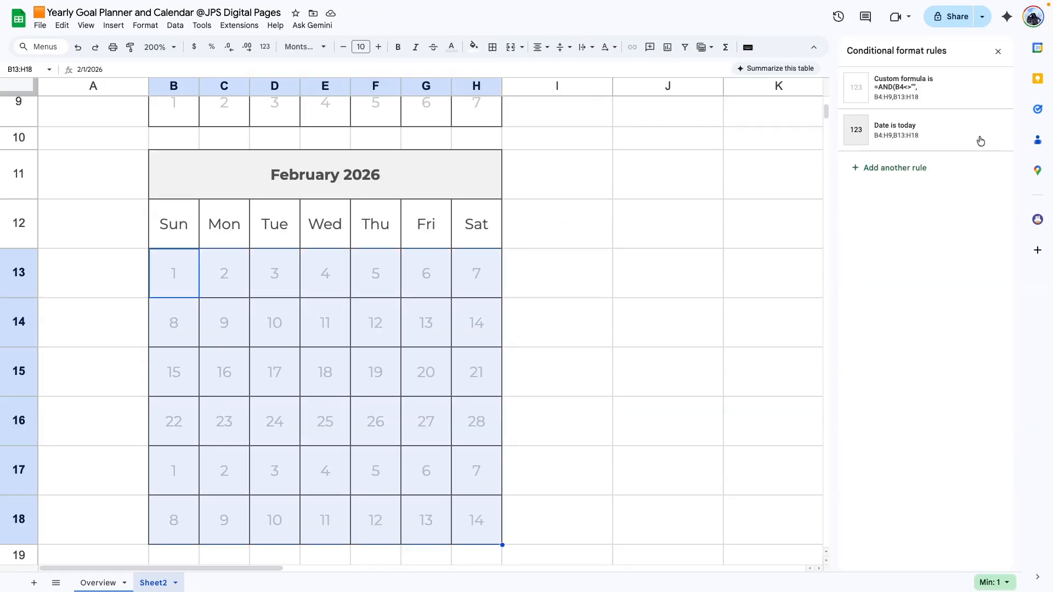
click(928, 100)
click(993, 128)
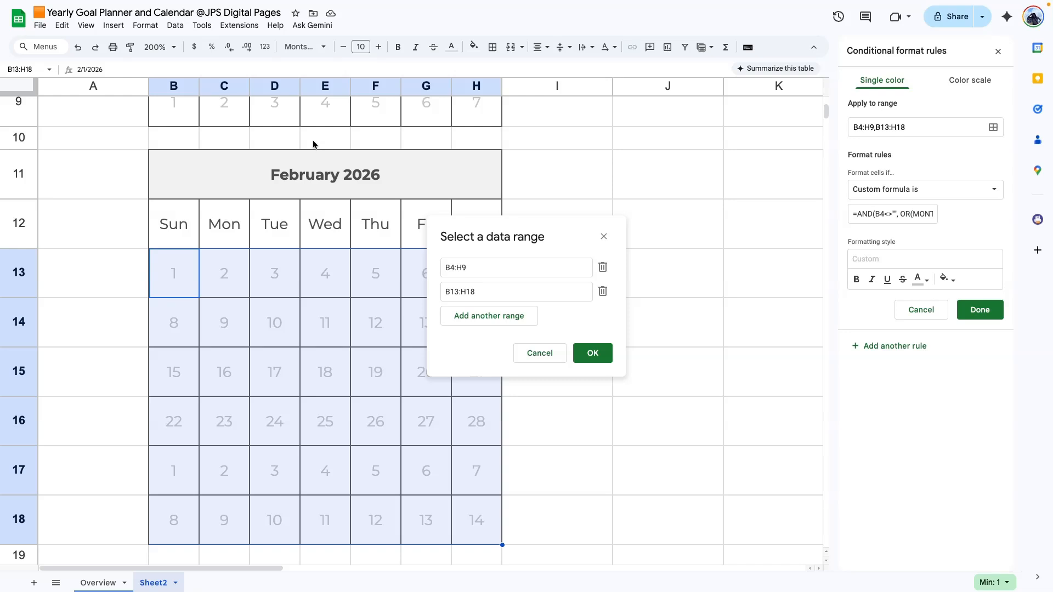
scroll(312, 139, up, 3)
scroll(294, 172, down, 5)
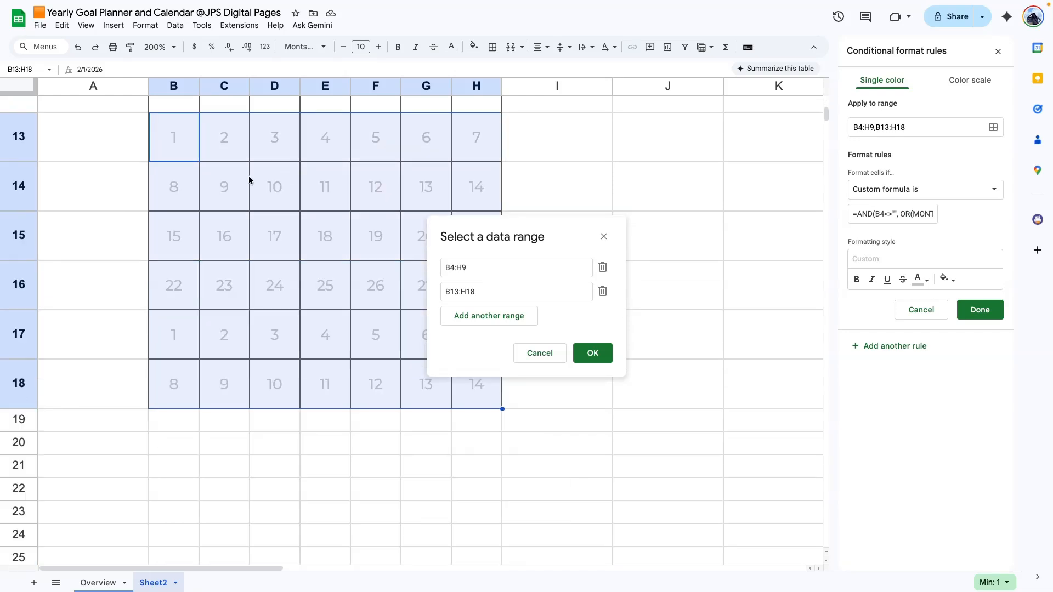
scroll(252, 174, up, 1)
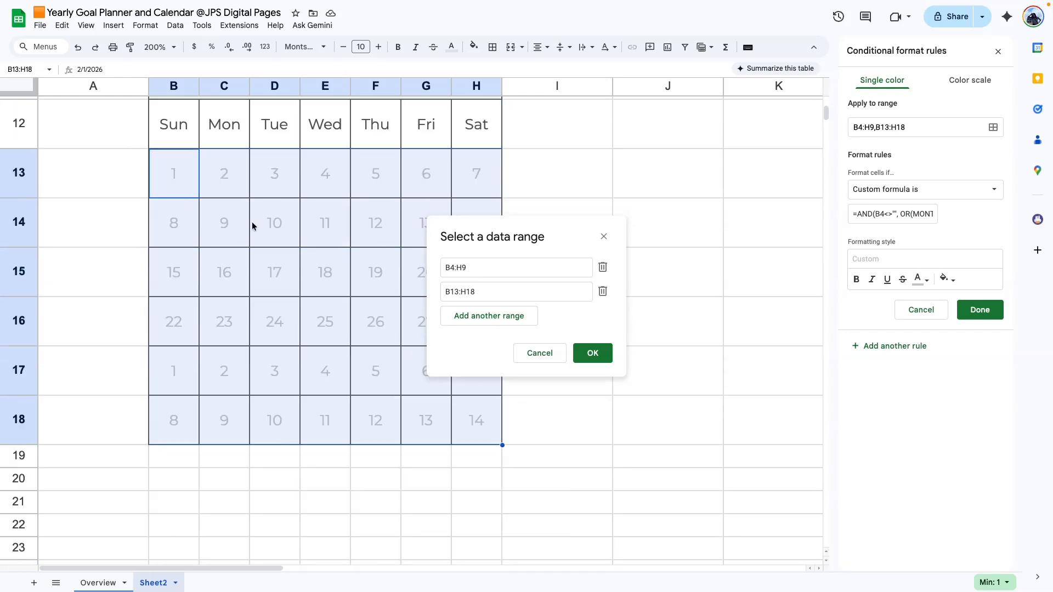
click(602, 291)
click(592, 328)
click(980, 310)
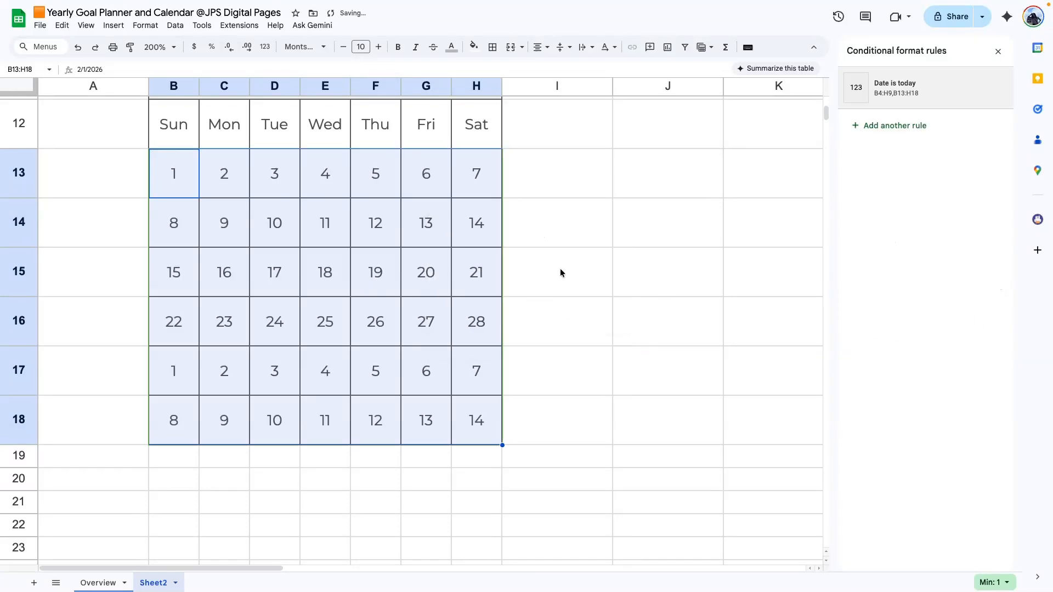
- Duplicate the out-of-month conditional formatting rule for B13:H18 with the formula =AND(B13<>"", OR(MONTH(B13)<>MONTH($B$11), YEAR(B13)<>YEAR($B$11)))
scroll(569, 272, up, 6)
scroll(374, 215, up, 1)
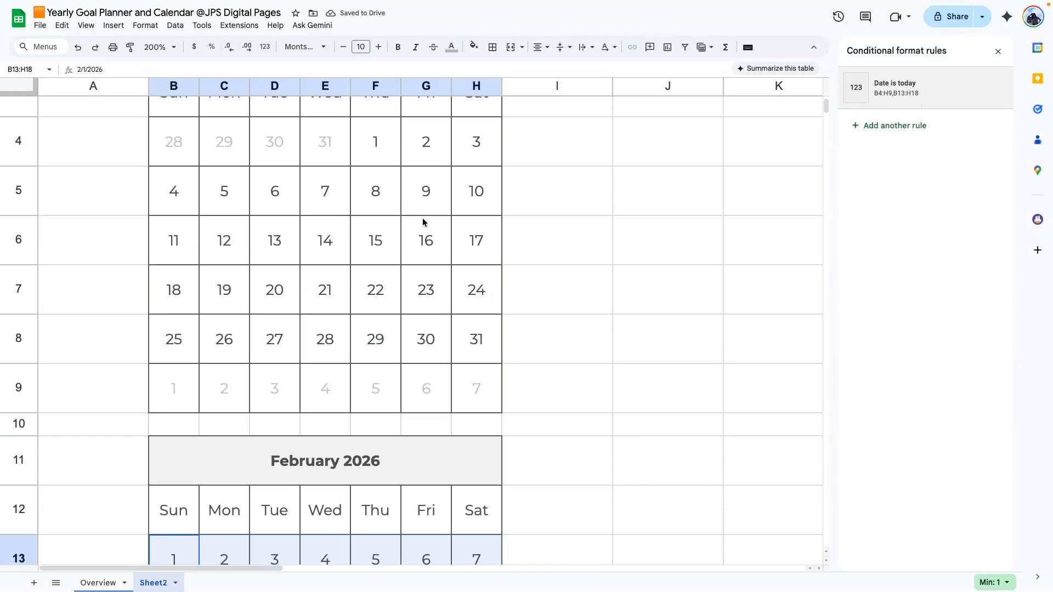
scroll(384, 318, down, 5)
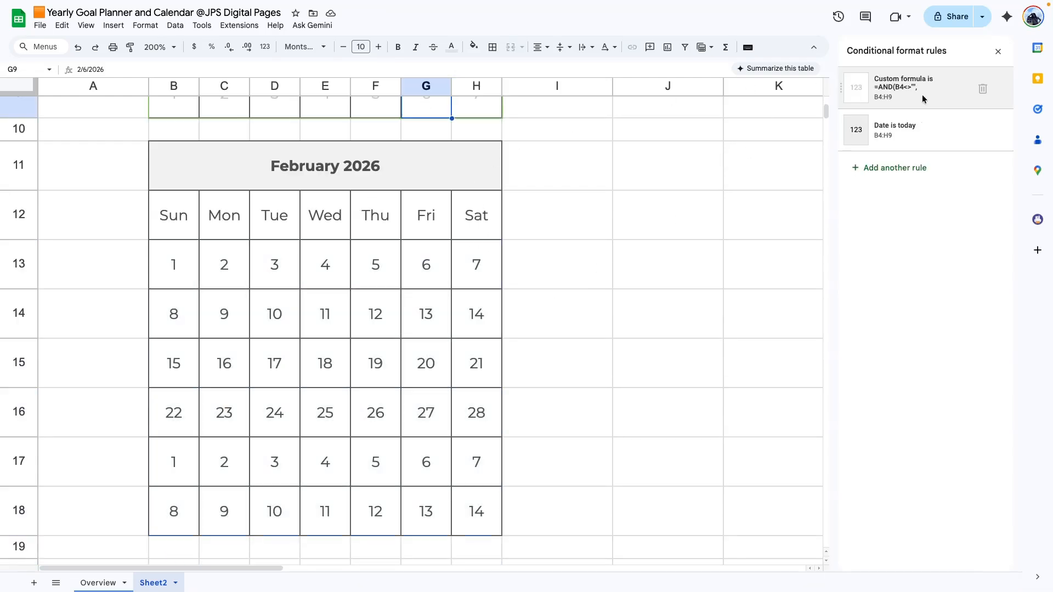
click(922, 94)
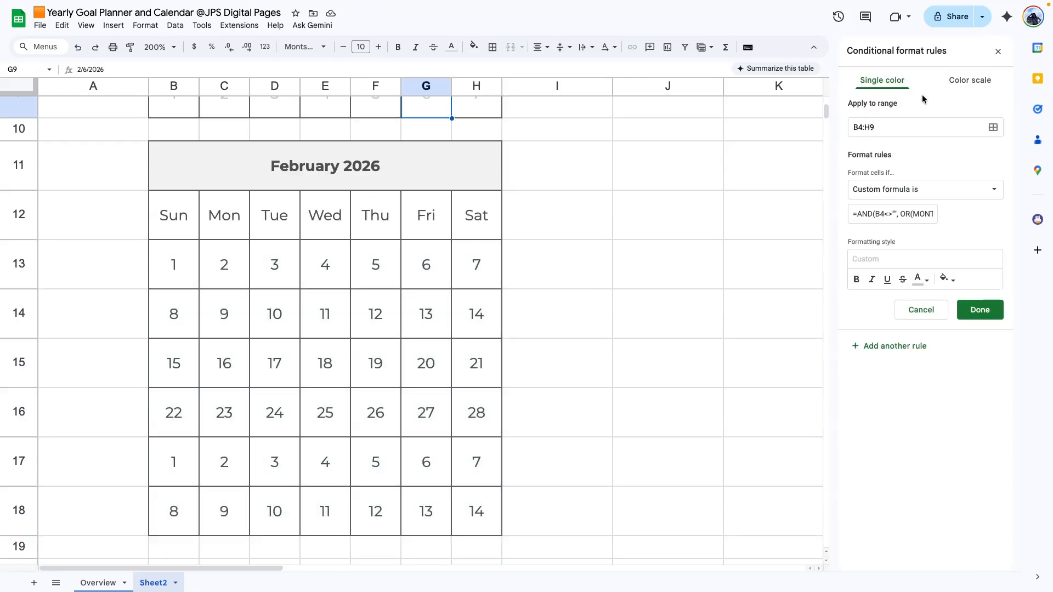
click(889, 346)
click(993, 128)
drag(181, 265, 489, 491)
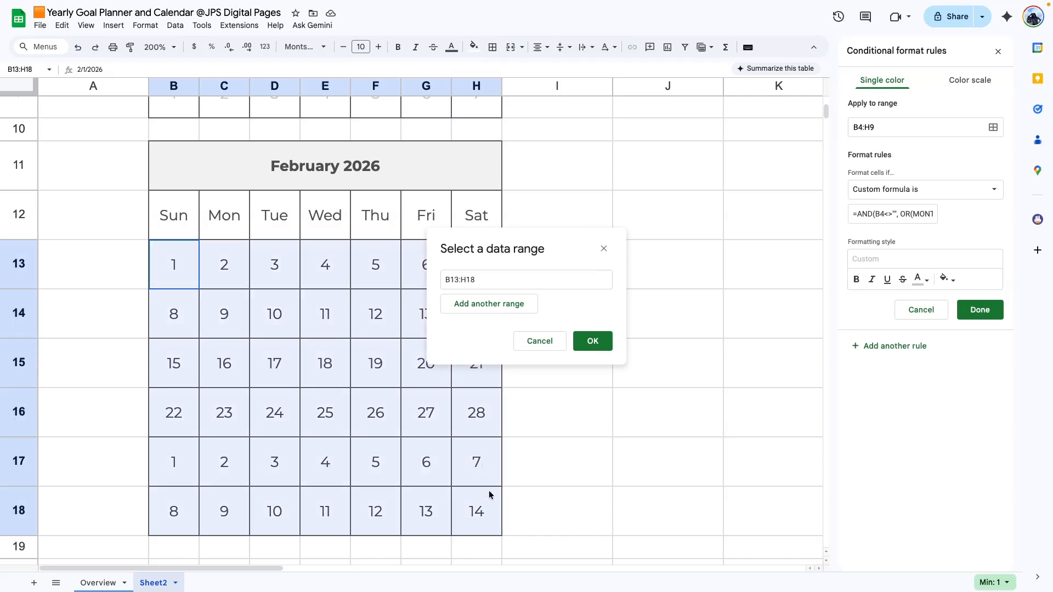
click(593, 340)
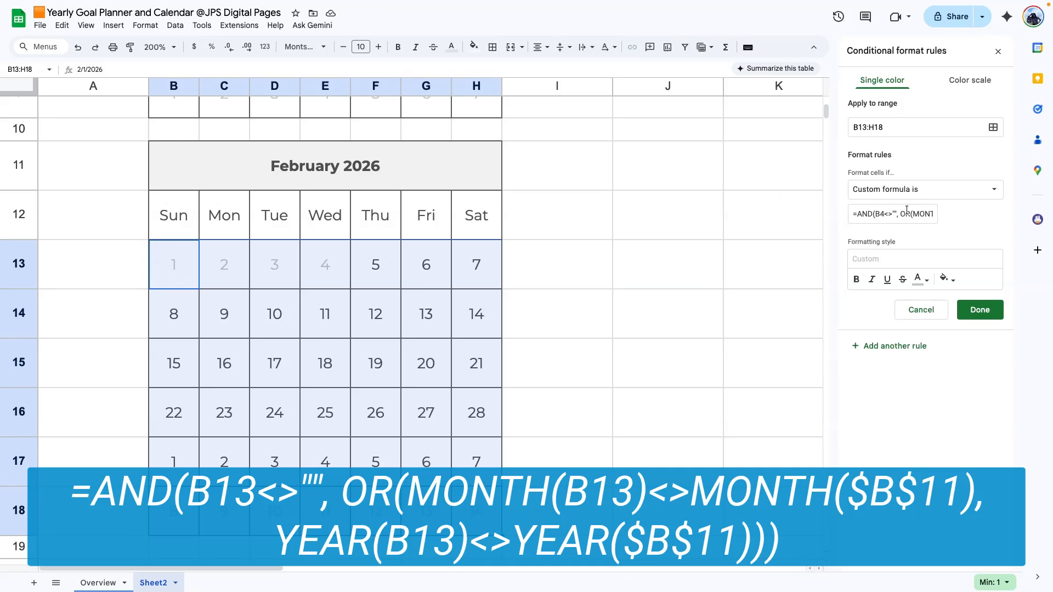
click(883, 213)
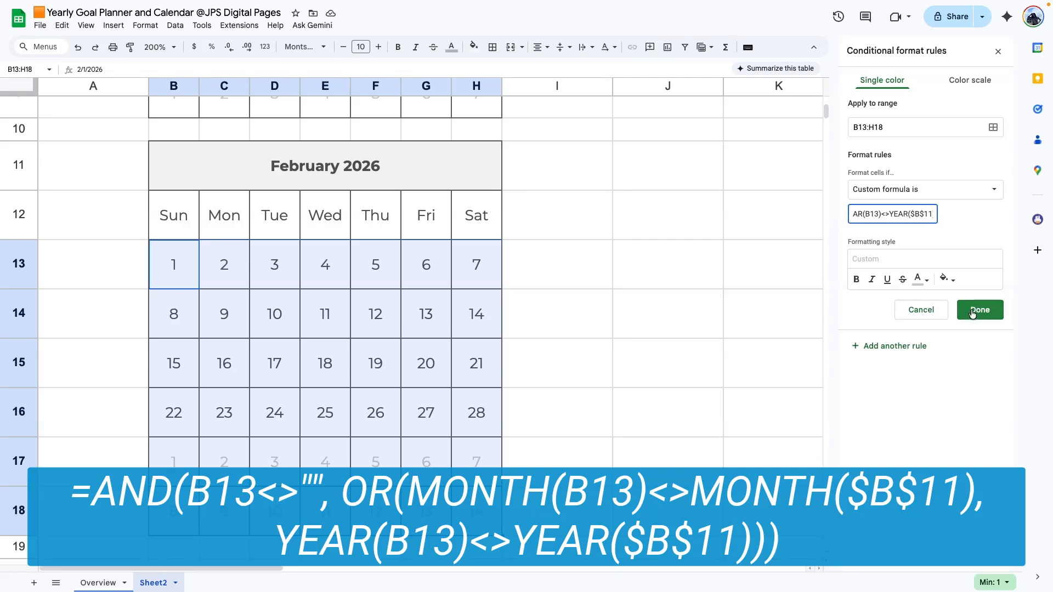
click(980, 310)
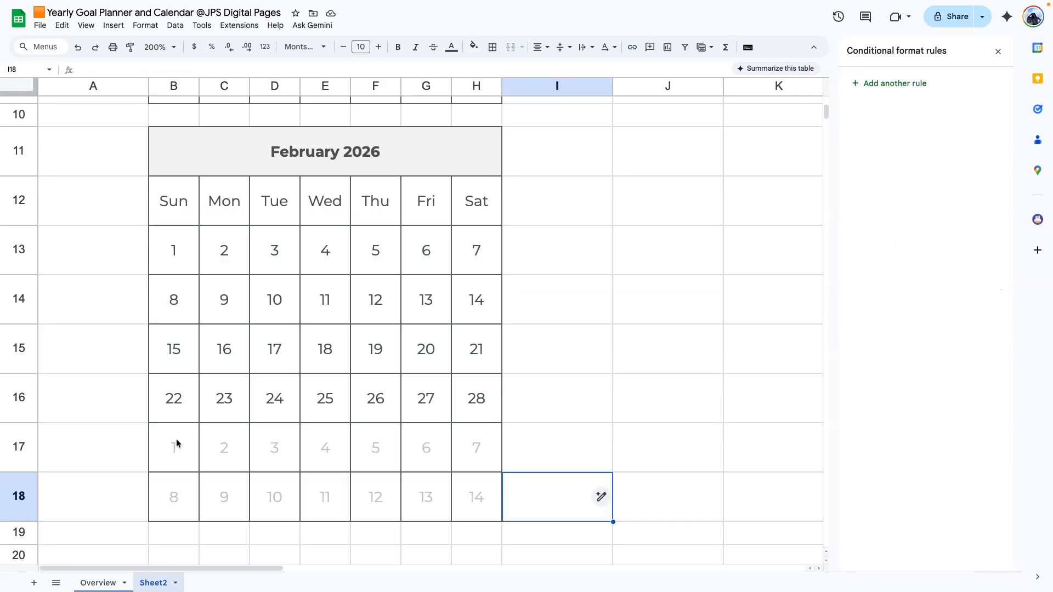
- Set the second calendar's month header in row 11 to a date in March 2026
drag(176, 443, 508, 461)
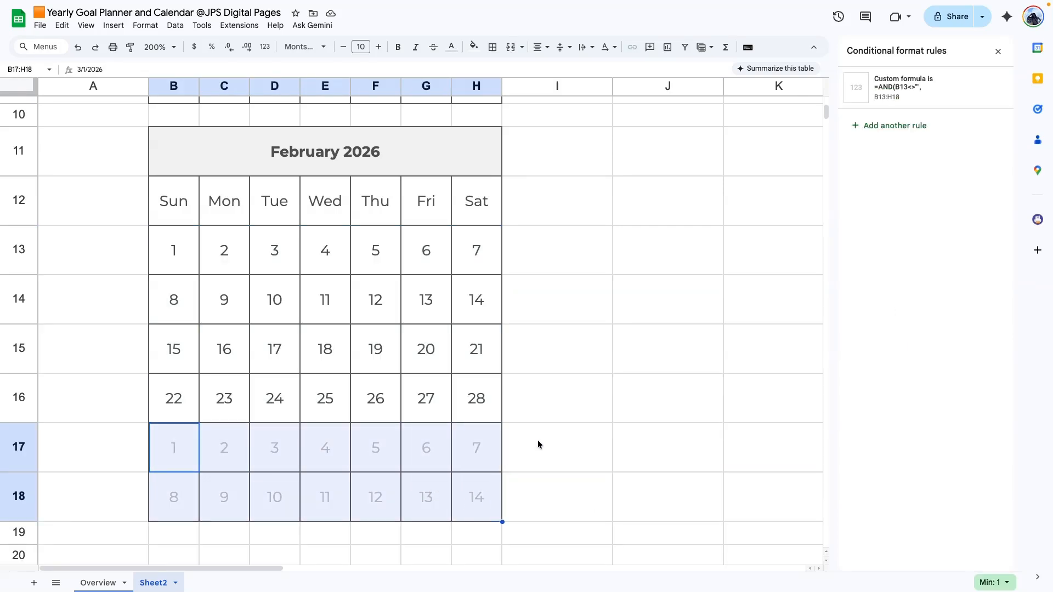
click(443, 158)
double_click(448, 159)
click(376, 188)
click(329, 251)
click(665, 345)
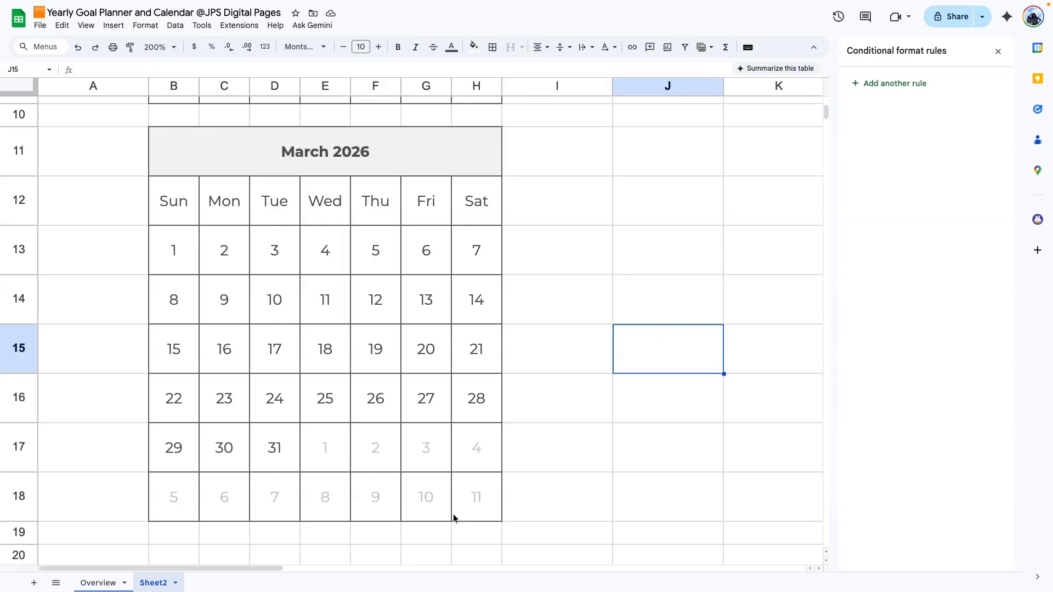
- Set the second calendar's month header in row 11 to April 16, 2026
double_click(348, 162)
click(359, 268)
scroll(548, 315, up, 5)
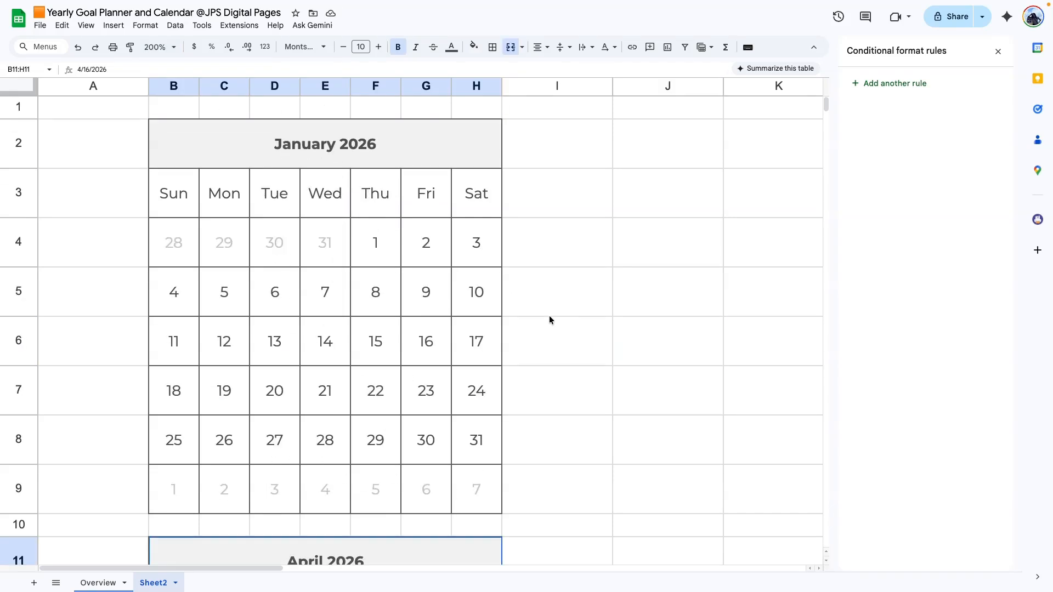
scroll(550, 319, down, 1)
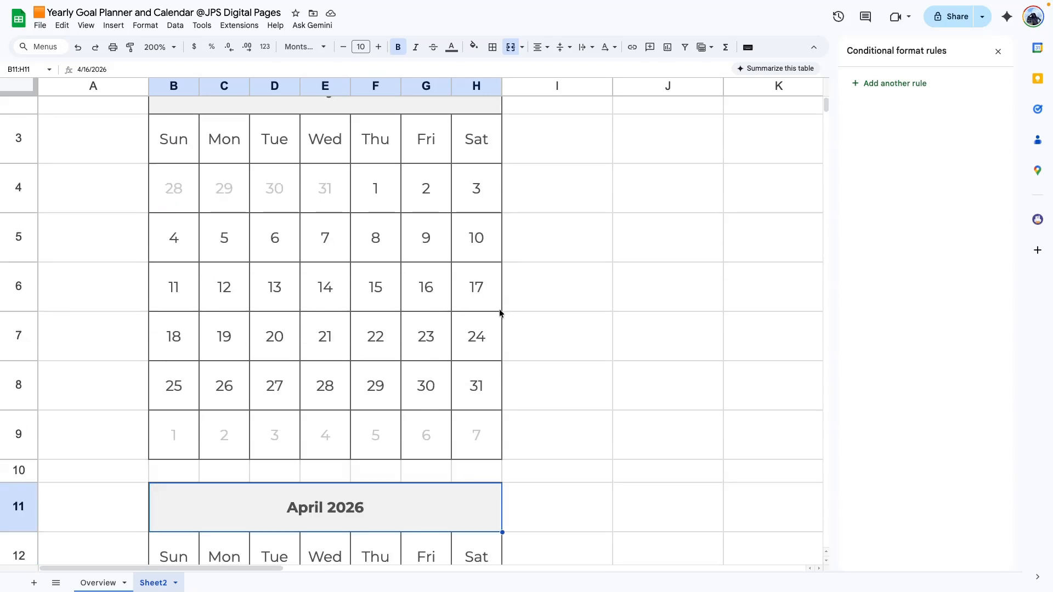
scroll(500, 313, up, 1)
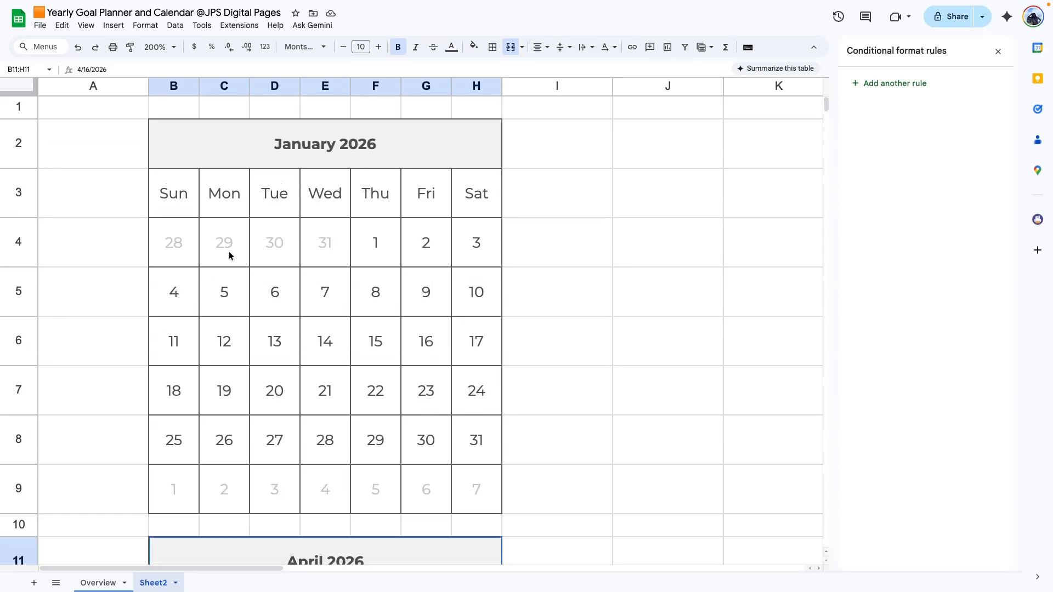